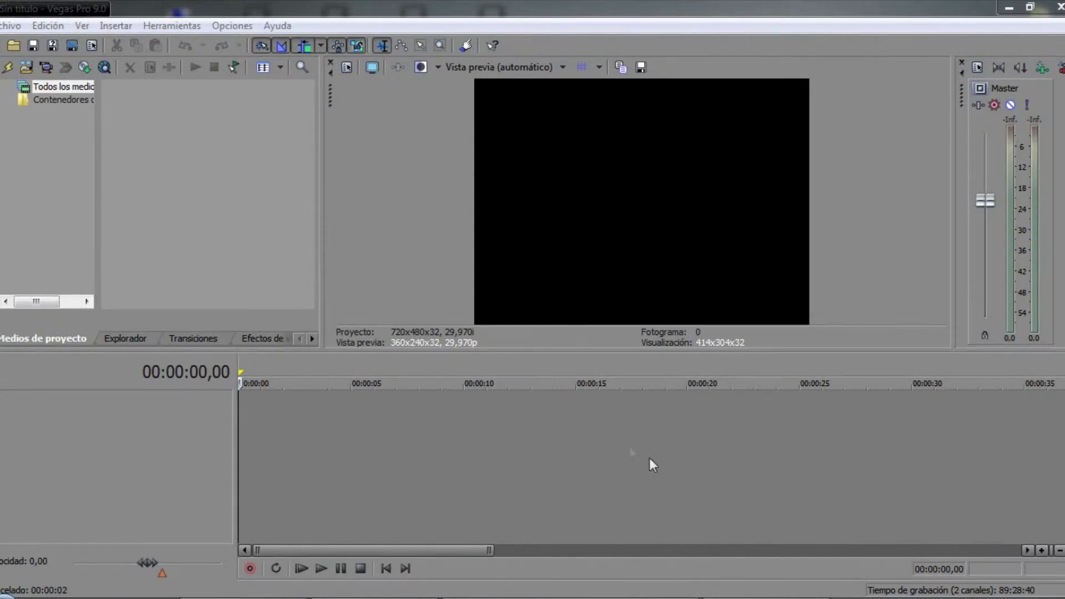
# Place the photo subexpuesta.jpg on the timeline at about 15 seconds and put the playhead within it at about 00:00:17,13.
pyautogui.click(125, 338)
pyautogui.moveTo(147, 115); pyautogui.dragTo(593, 434)
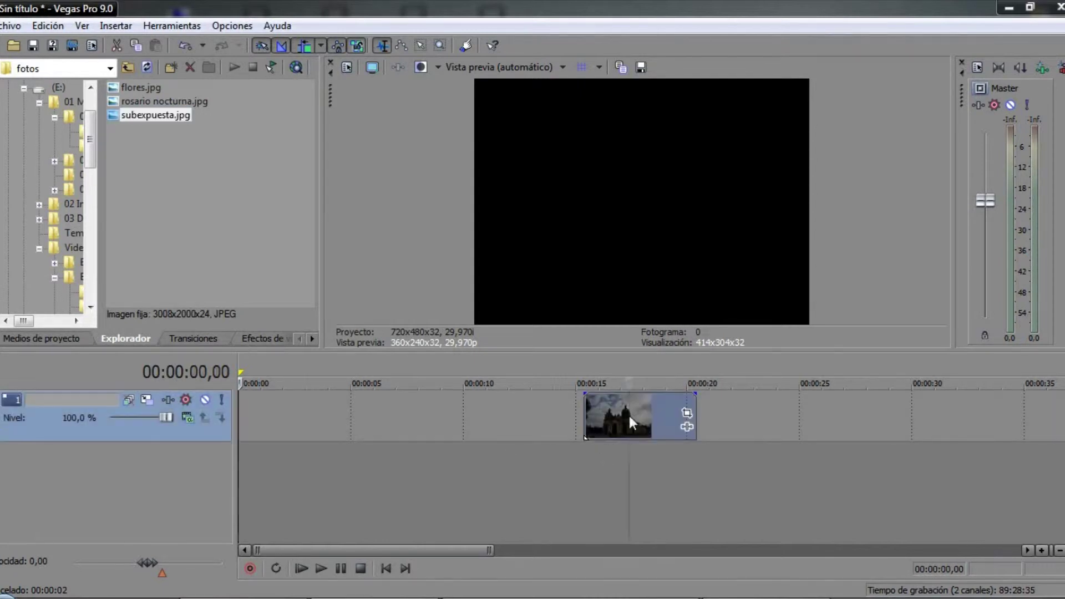
pyautogui.click(628, 414)
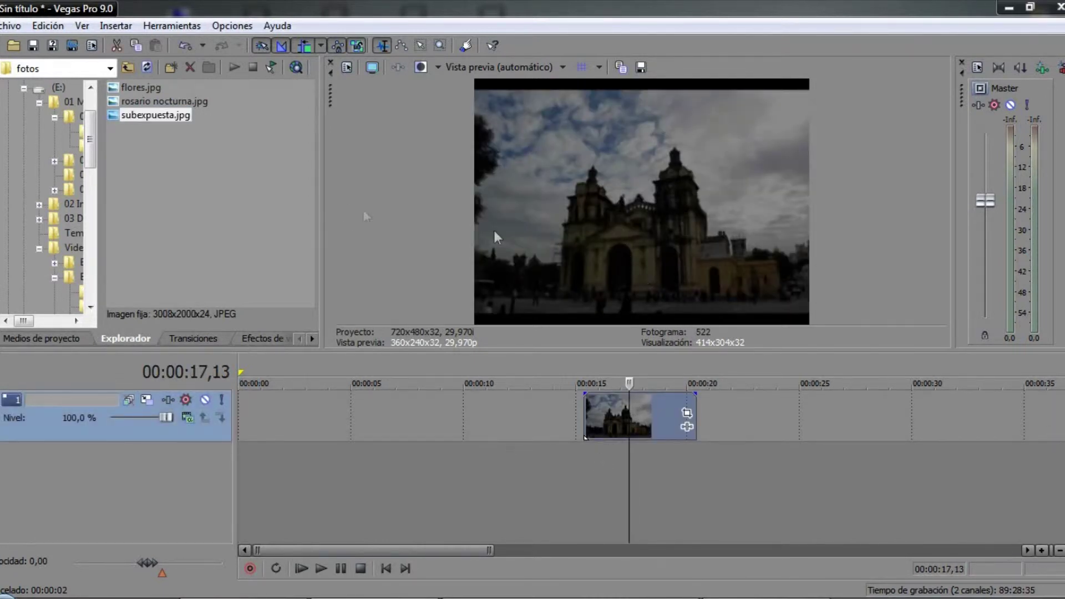
# Apply the Brightness and Contrast video effect with the "Restablecer en ninguno" preset to the subexpuesta photo on the timeline.
pyautogui.moveTo(315, 253); pyautogui.dragTo(358, 263)
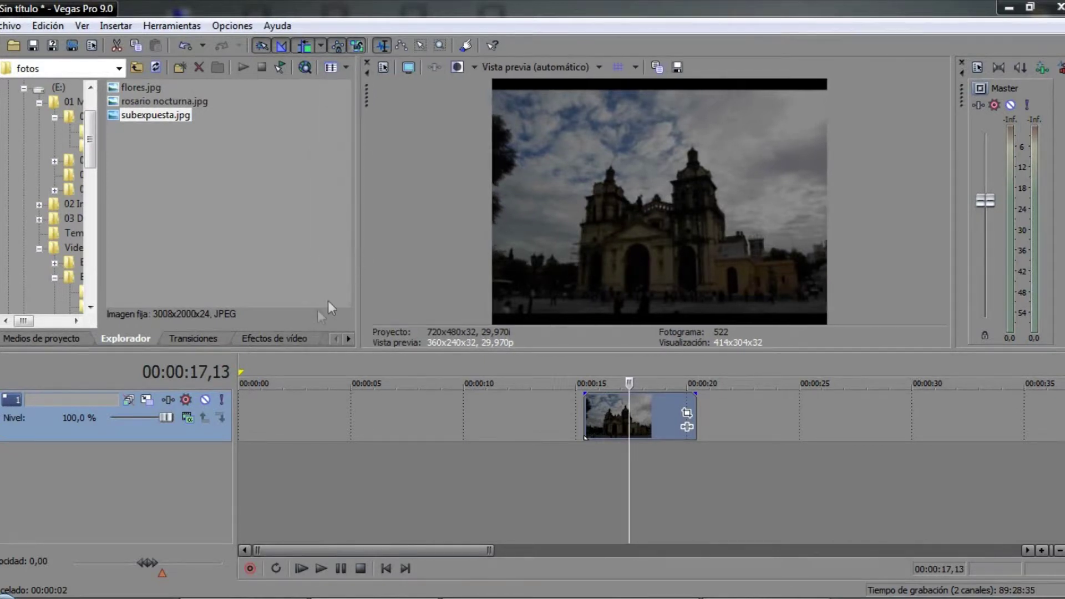
pyautogui.click(298, 336)
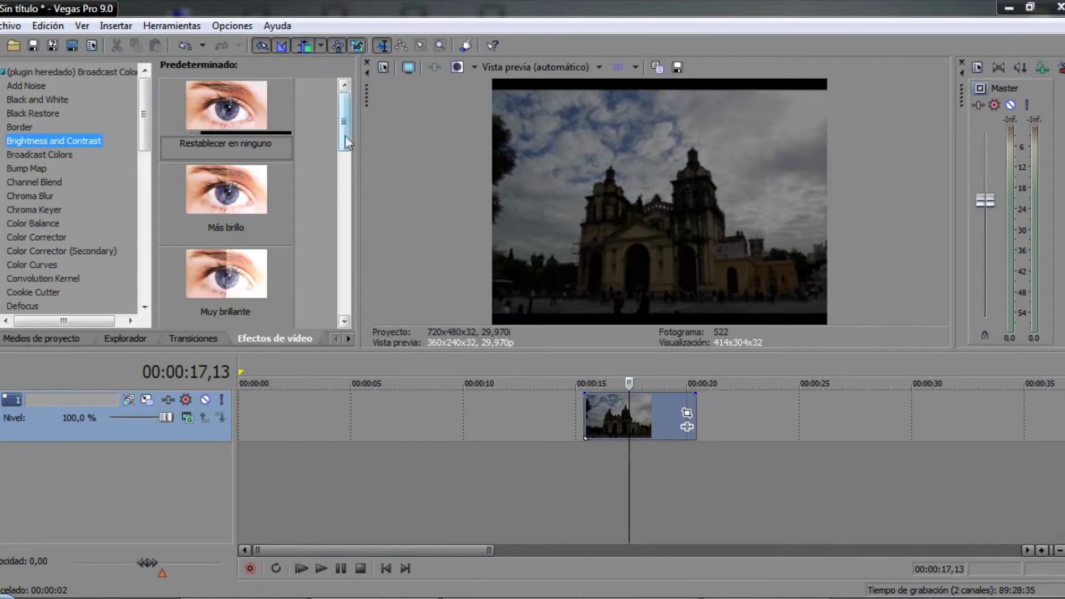
pyautogui.moveTo(345, 136); pyautogui.dragTo(344, 154)
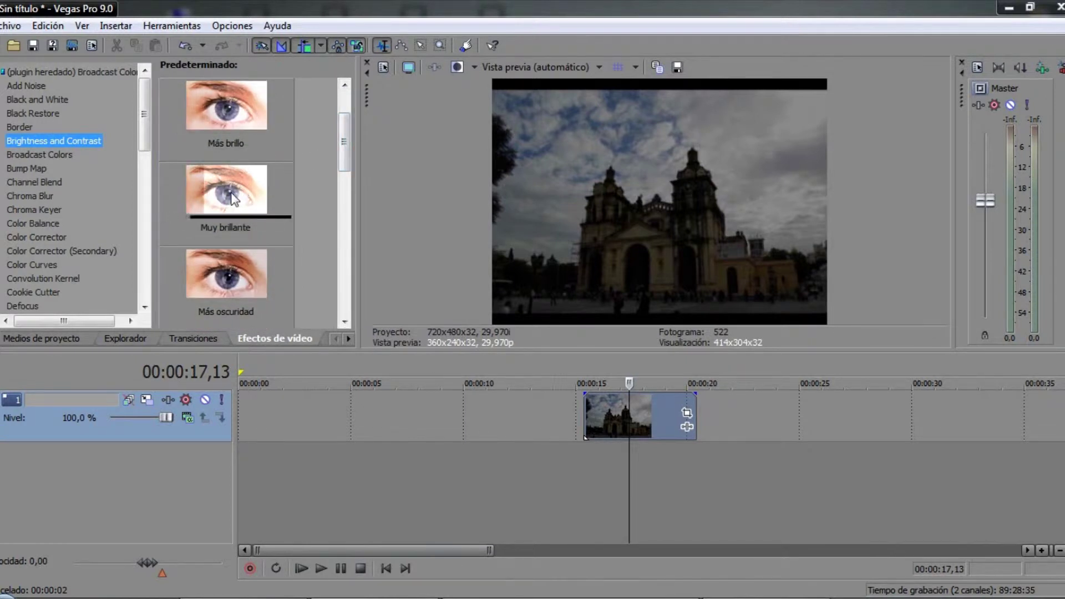
pyautogui.moveTo(339, 163); pyautogui.dragTo(344, 203)
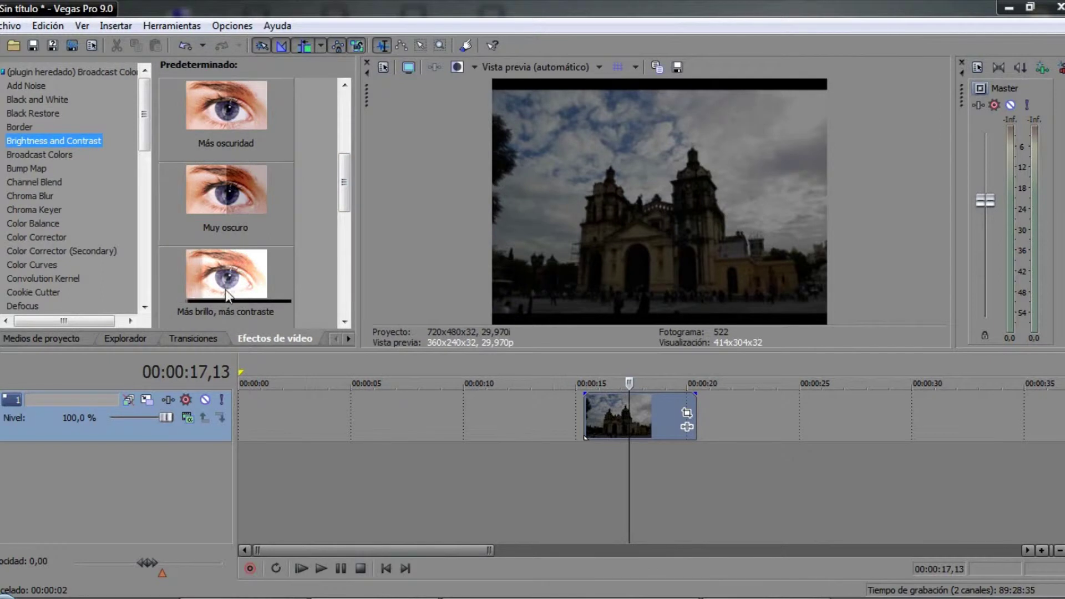
pyautogui.moveTo(343, 191); pyautogui.dragTo(553, 395)
pyautogui.click(237, 107)
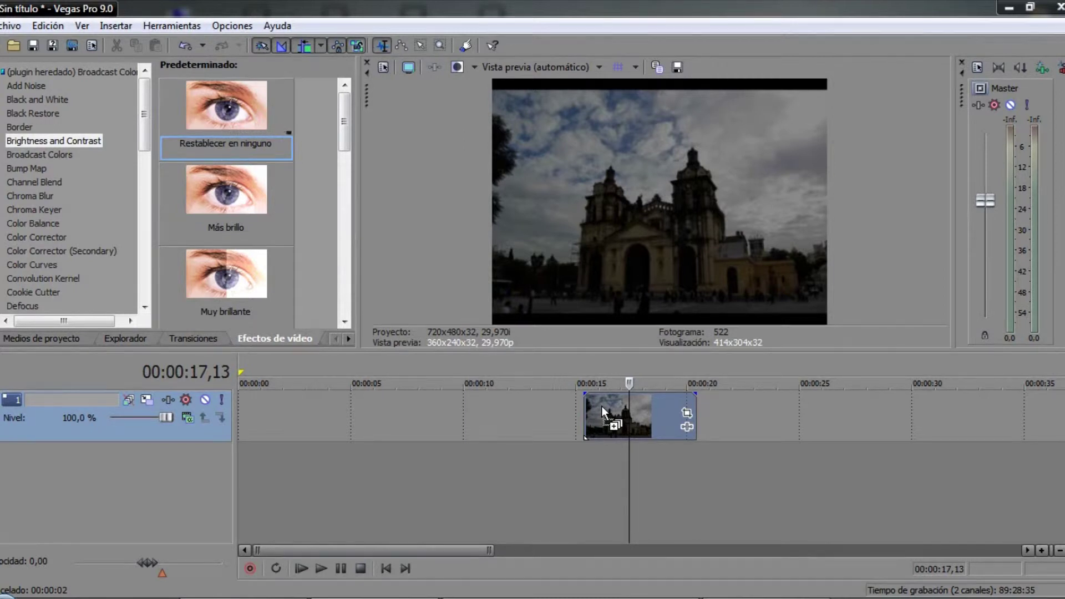
pyautogui.moveTo(601, 406); pyautogui.dragTo(601, 406)
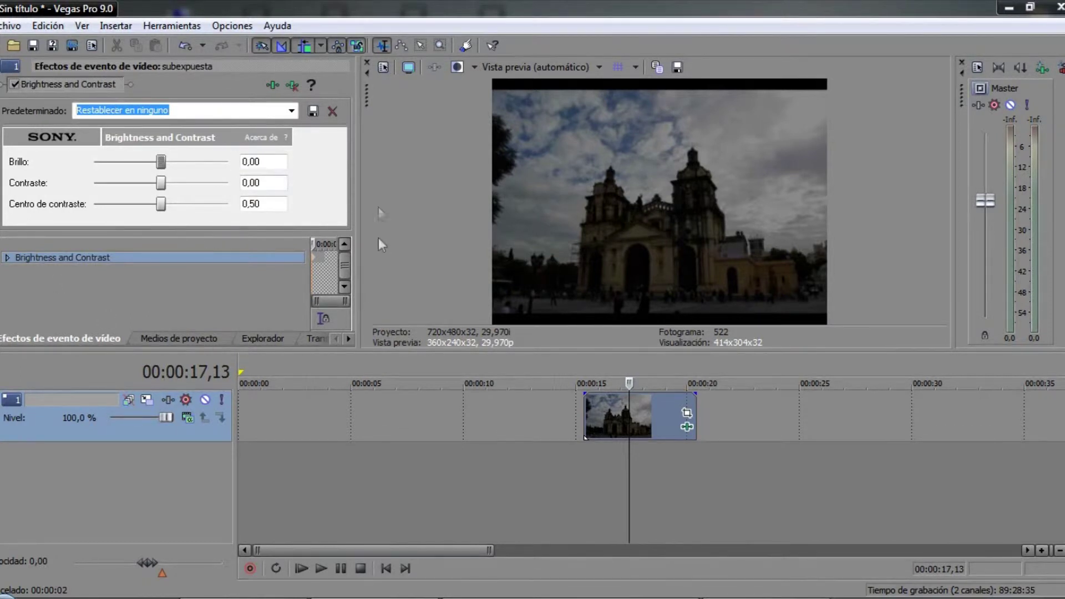
# Detach the photo's video event effects settings into a separate floating window.
pyautogui.click(182, 339)
pyautogui.click(255, 338)
pyautogui.click(189, 338)
pyautogui.click(93, 339)
pyautogui.moveTo(93, 339); pyautogui.dragTo(10, 67)
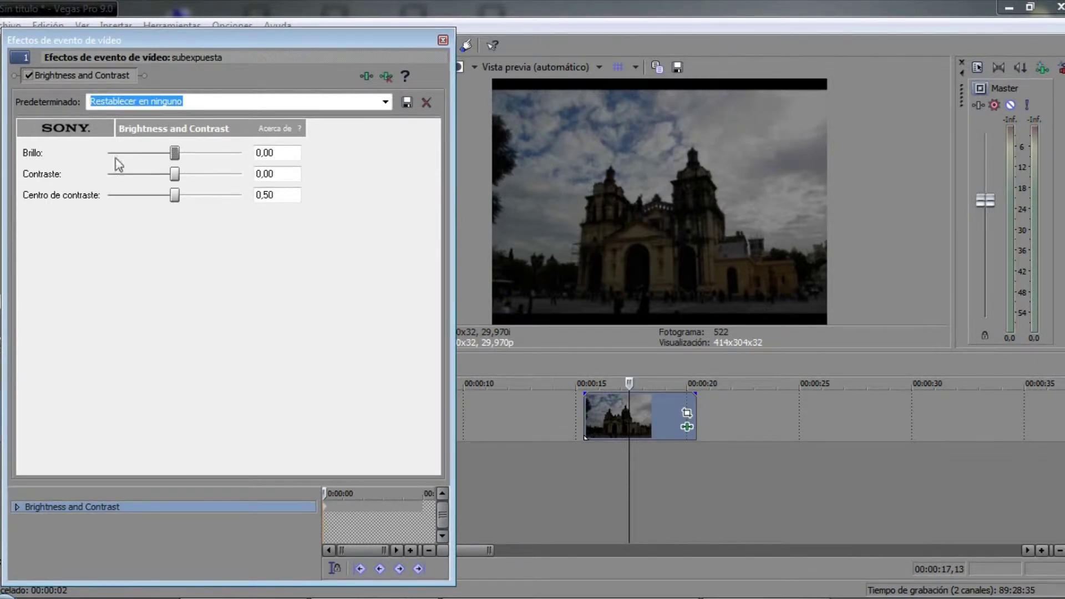
# Set the photo's Brightness and Contrast effect to Brillo 0,23, Contraste 0,46 and Centro de contraste 0,55.
pyautogui.moveTo(174, 154); pyautogui.dragTo(192, 162)
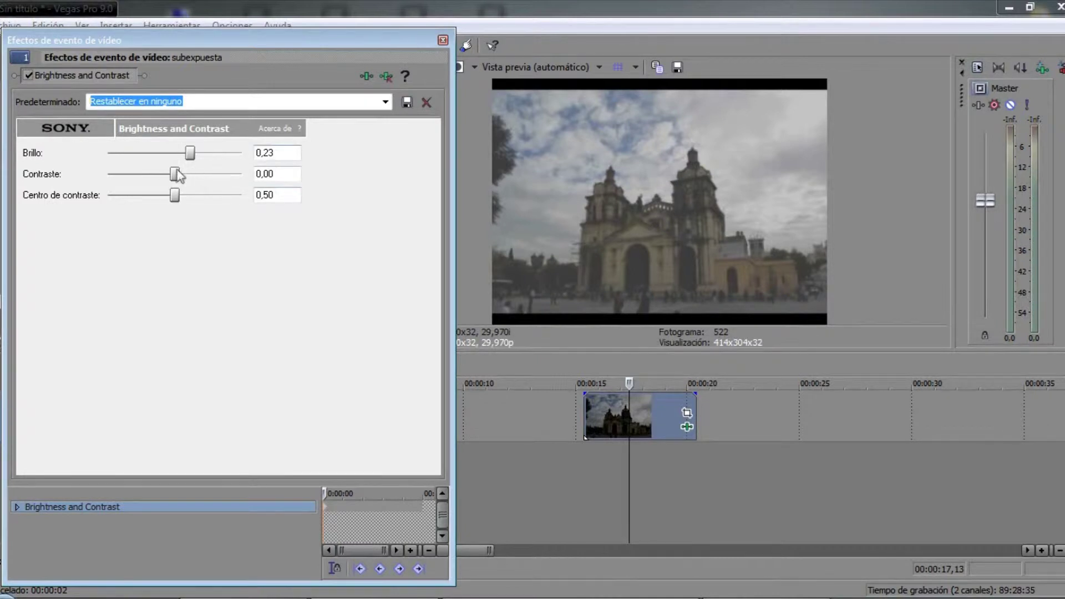
pyautogui.moveTo(176, 178); pyautogui.dragTo(204, 181)
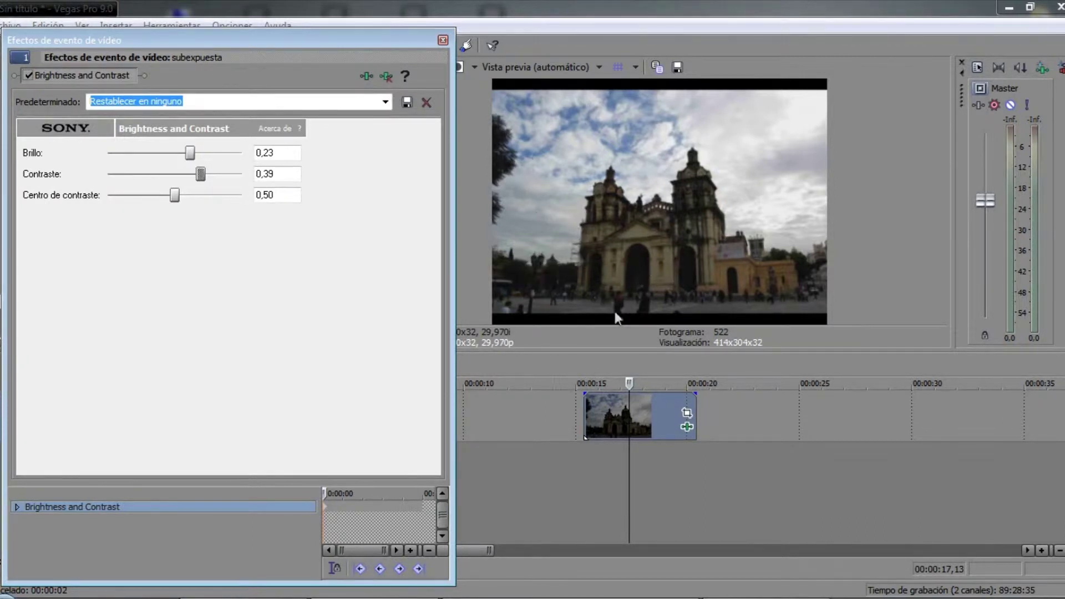
pyautogui.moveTo(176, 196); pyautogui.dragTo(209, 177)
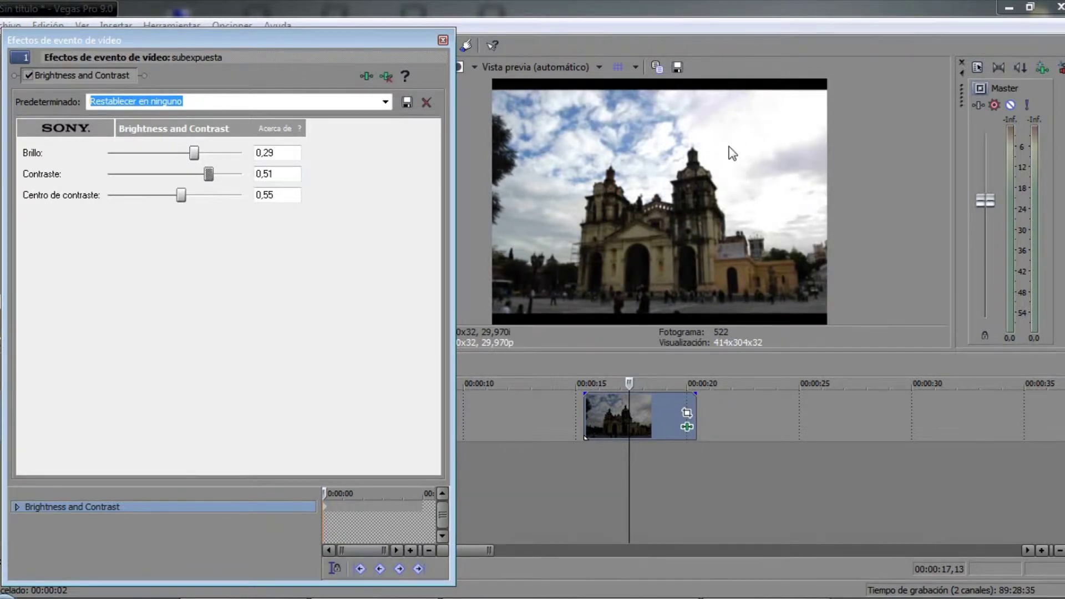
pyautogui.moveTo(209, 176)
pyautogui.mouseDown()
pyautogui.moveTo(221, 179)
pyautogui.moveTo(196, 158)
pyautogui.moveTo(211, 159)
pyautogui.moveTo(200, 160)
pyautogui.moveTo(202, 176)
pyautogui.moveTo(211, 177)
pyautogui.moveTo(190, 153)
pyautogui.moveTo(211, 180)
pyautogui.mouseUp()
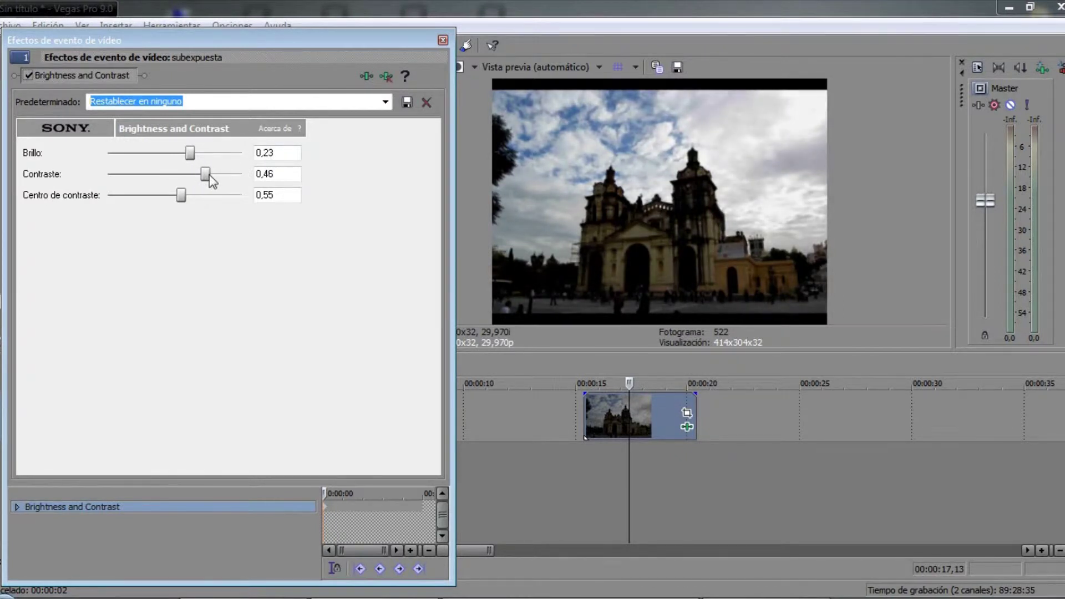
# Compare the photo with the Brightness and Contrast effect off and on, leave it enabled, and close the effect settings.
pyautogui.click(26, 75)
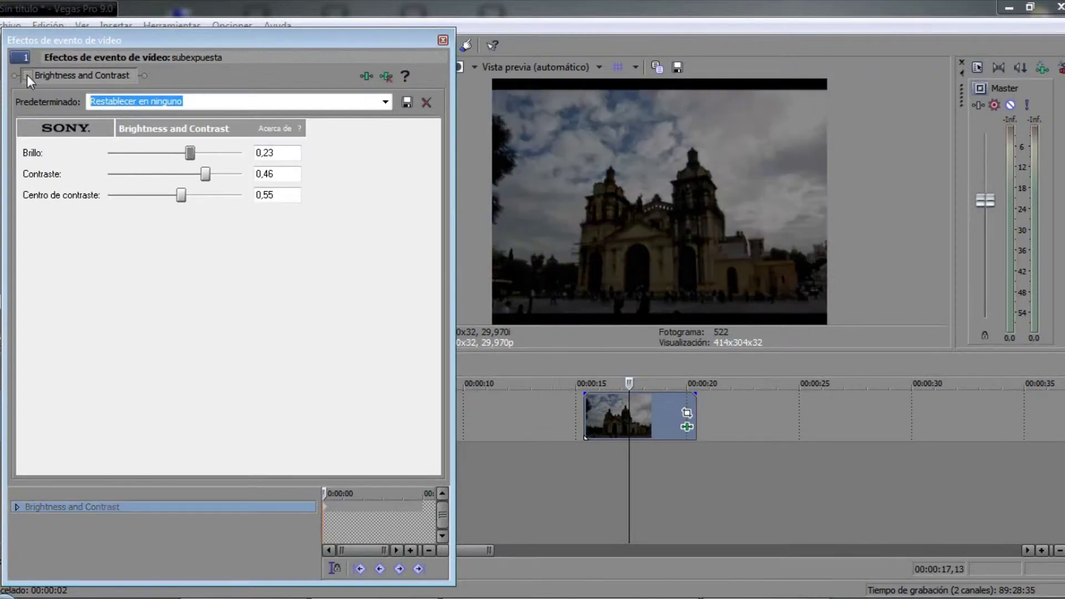
pyautogui.click(27, 75)
pyautogui.click(26, 75)
pyautogui.click(27, 75)
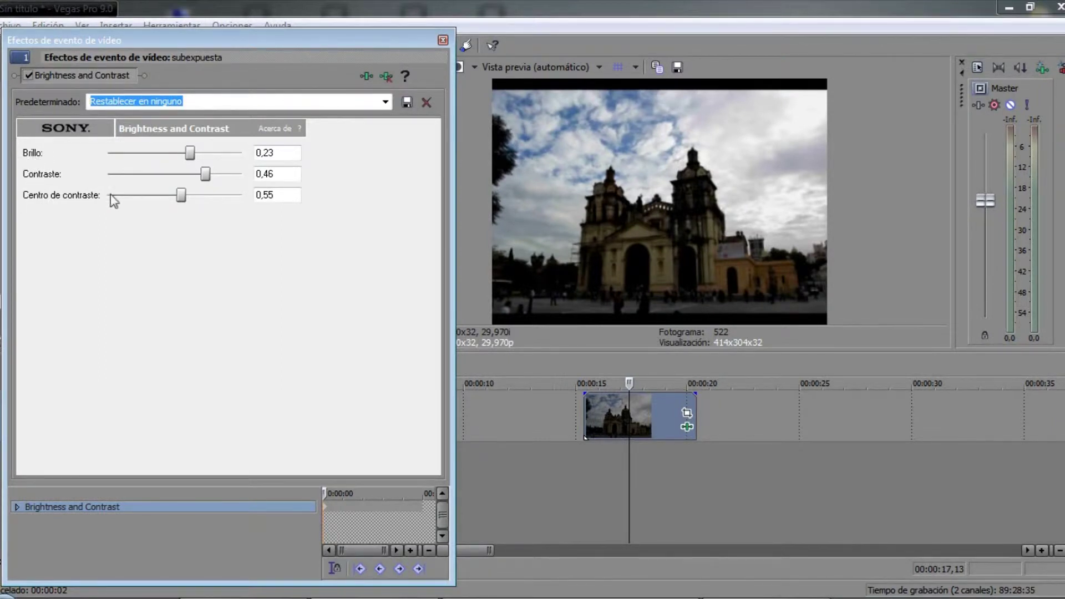
pyautogui.click(443, 40)
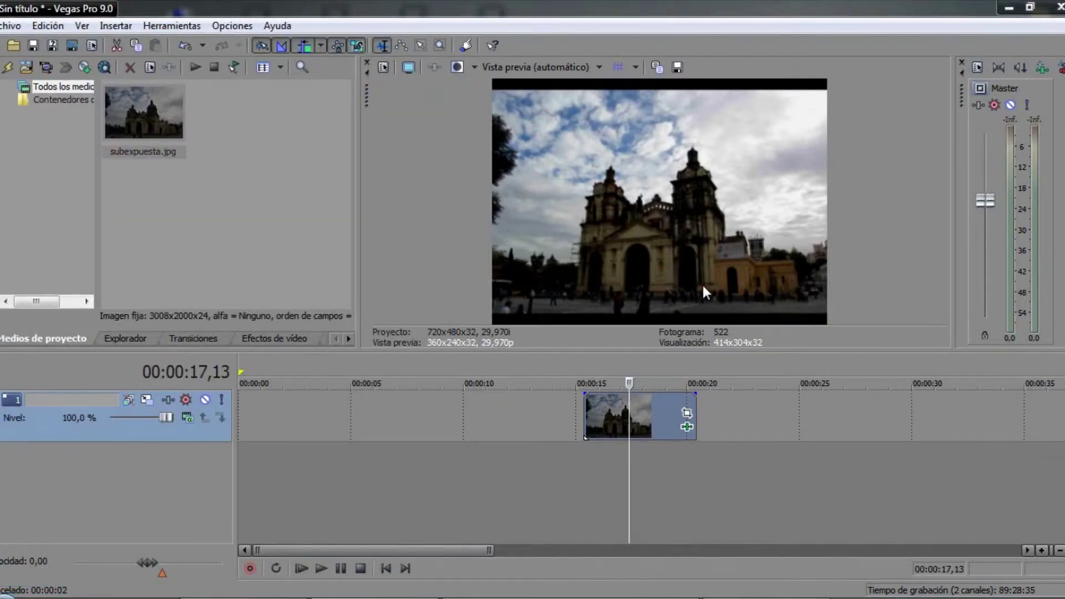
# Apply the Color Corrector video effect with the "Cortar sección" preset to the subexpuesta photo on the timeline.
pyautogui.click(272, 333)
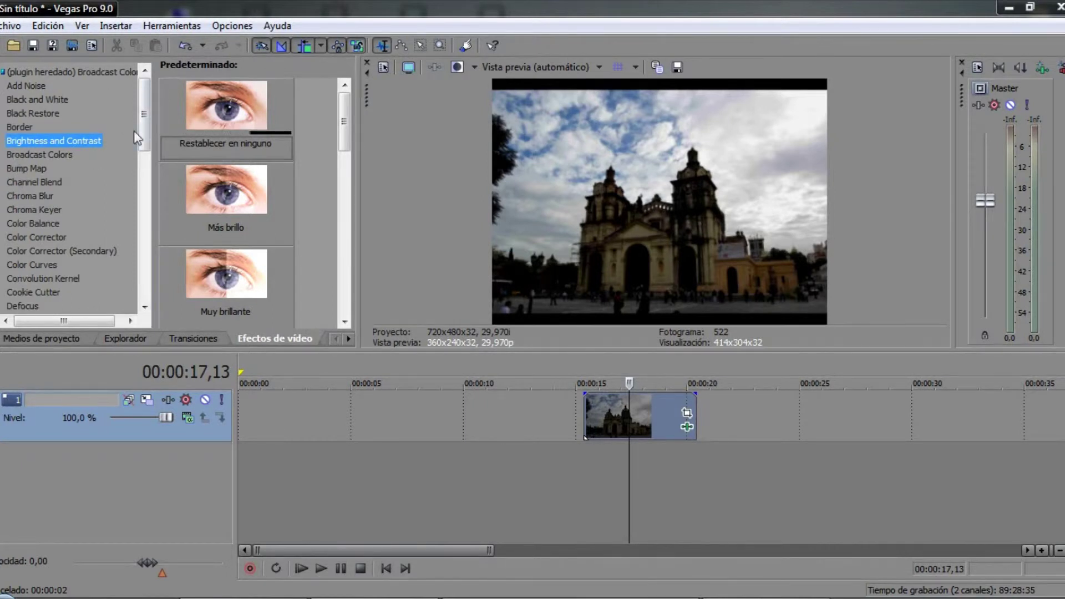
pyautogui.moveTo(144, 130); pyautogui.dragTo(145, 135)
pyautogui.click(52, 223)
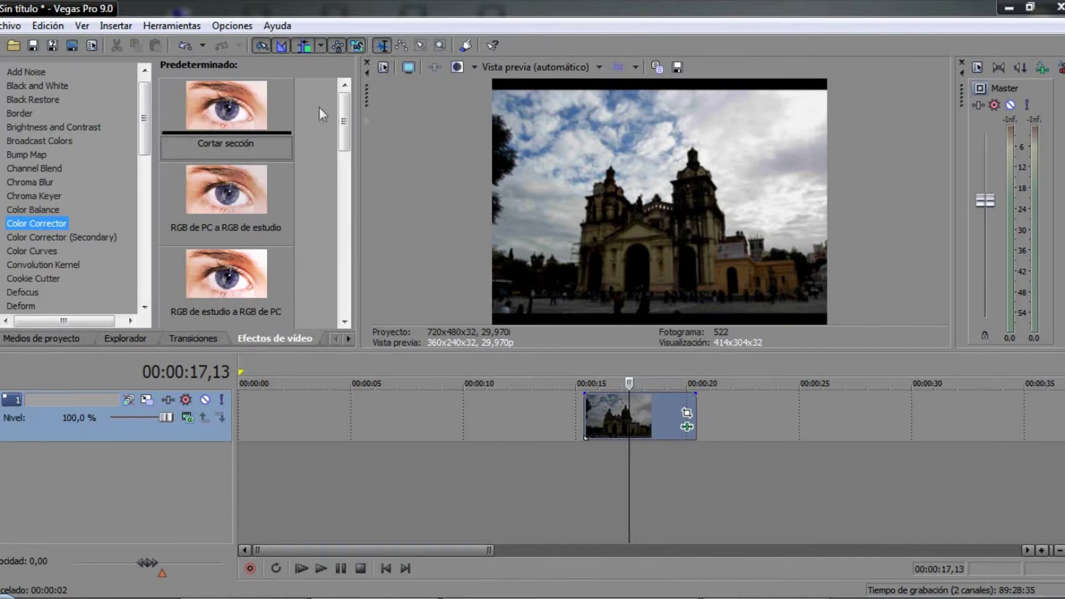
pyautogui.moveTo(345, 120); pyautogui.dragTo(344, 289)
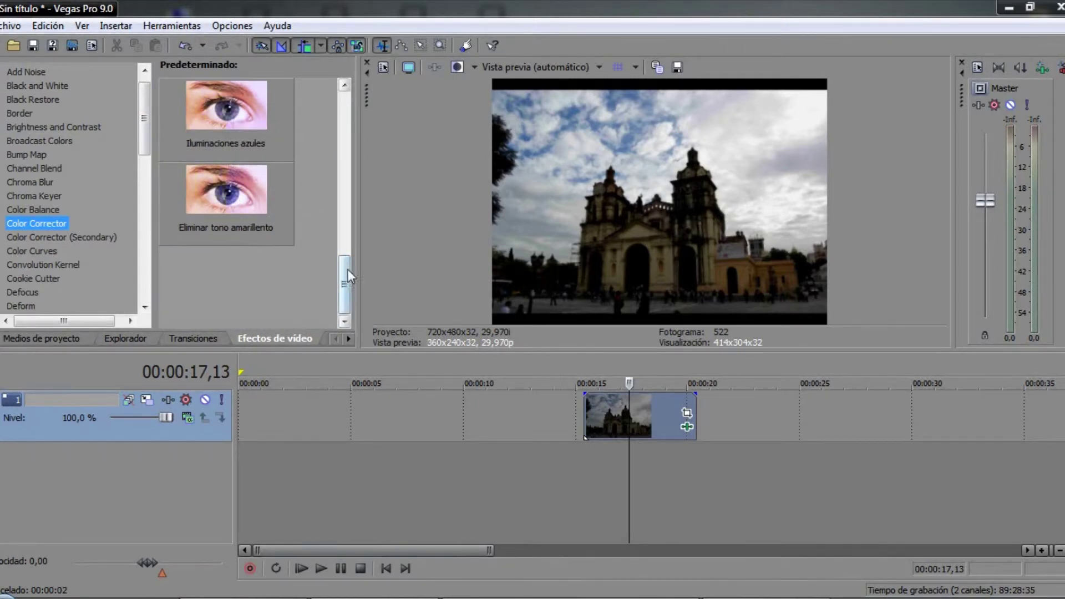
pyautogui.moveTo(342, 281); pyautogui.dragTo(343, 244)
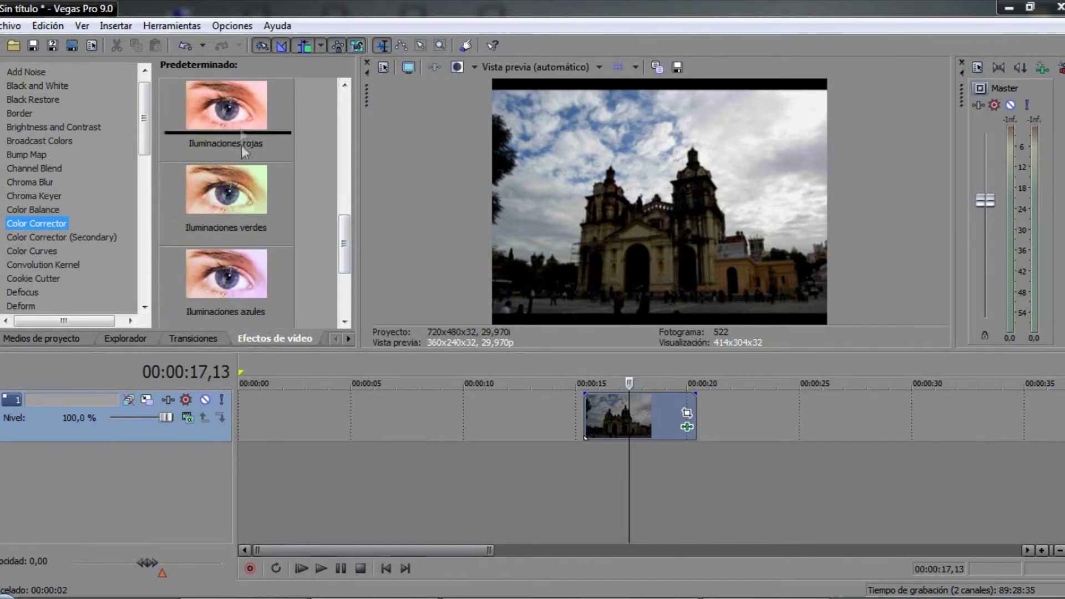
pyautogui.moveTo(341, 251); pyautogui.dragTo(357, 121)
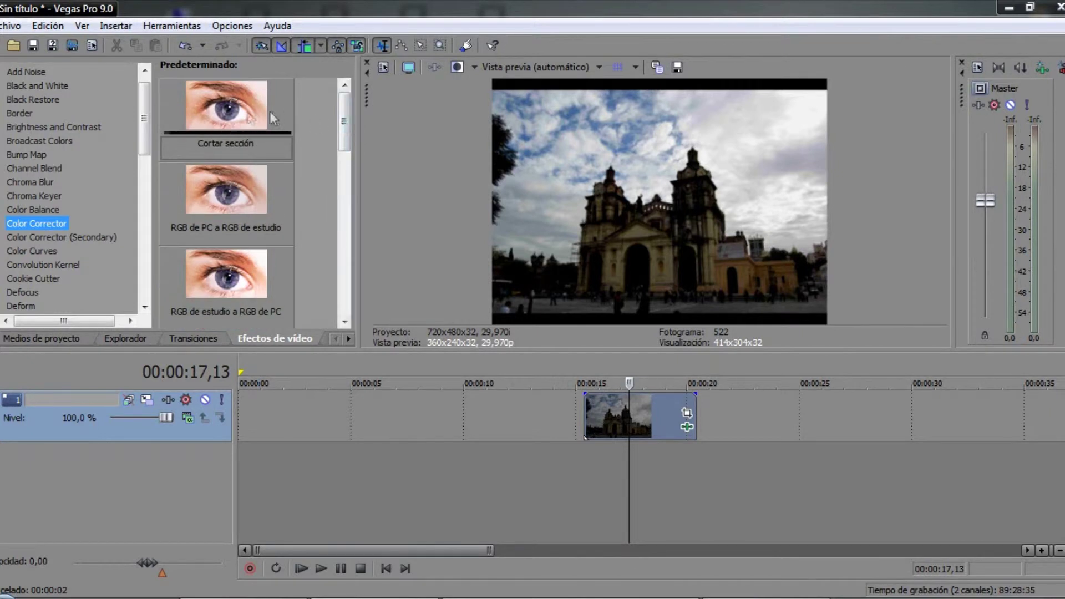
pyautogui.click(229, 113)
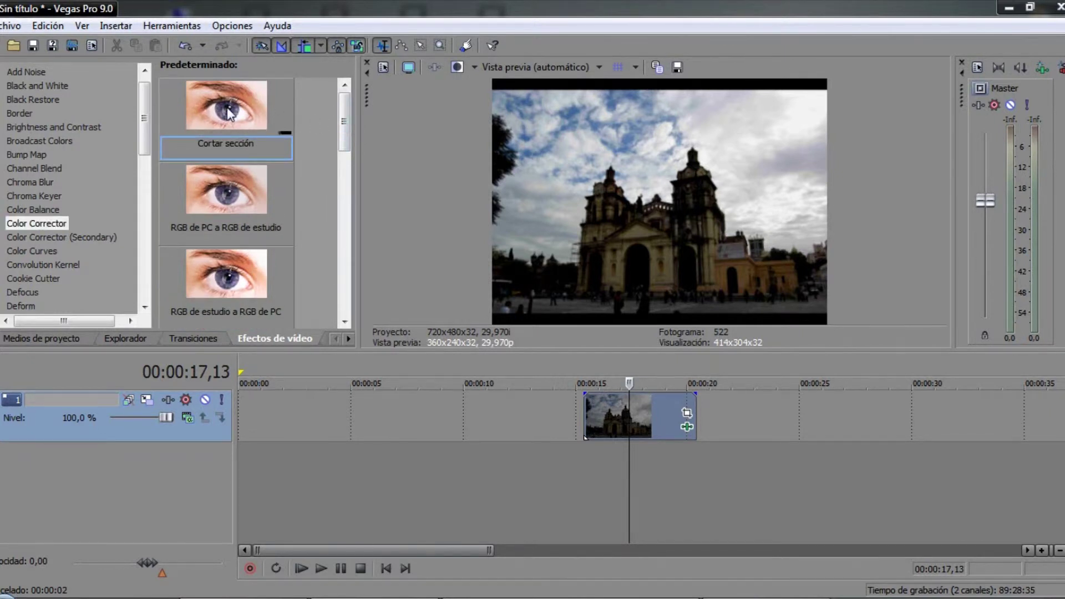
pyautogui.moveTo(229, 112); pyautogui.dragTo(605, 413)
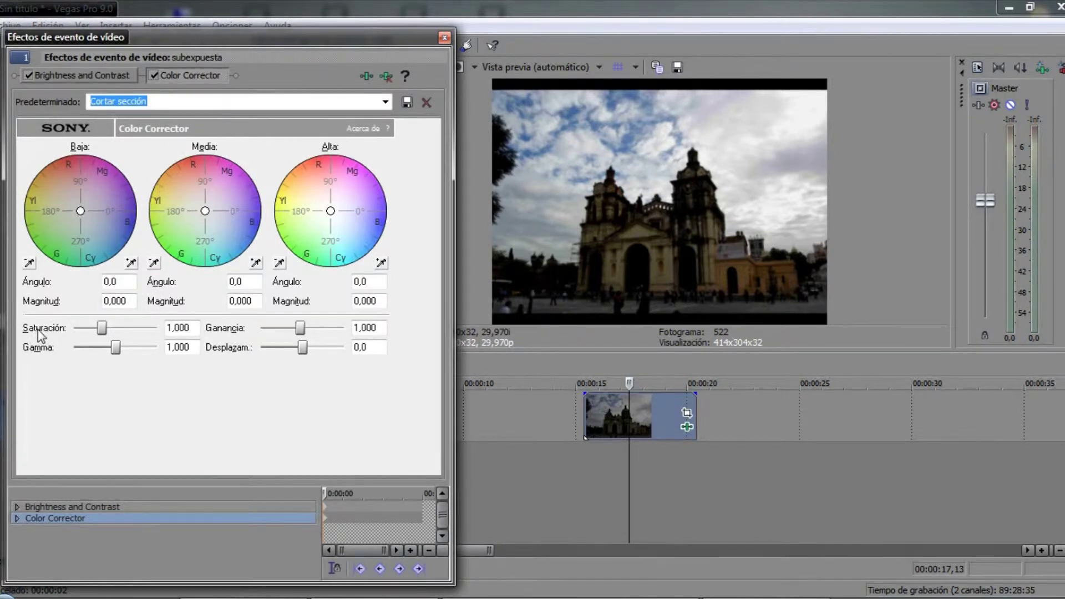
# Try stronger and weaker saturation in the Color Corrector, settling on Saturación 1,500, and set Ganancia to 1,105.
pyautogui.moveTo(101, 328); pyautogui.dragTo(145, 335)
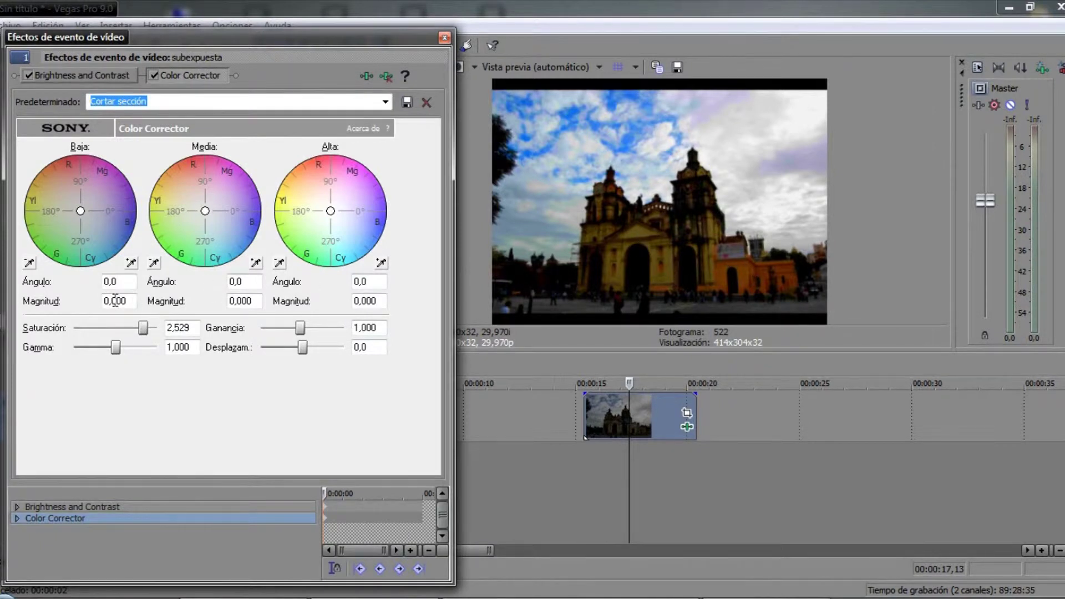
pyautogui.moveTo(144, 329); pyautogui.dragTo(95, 329)
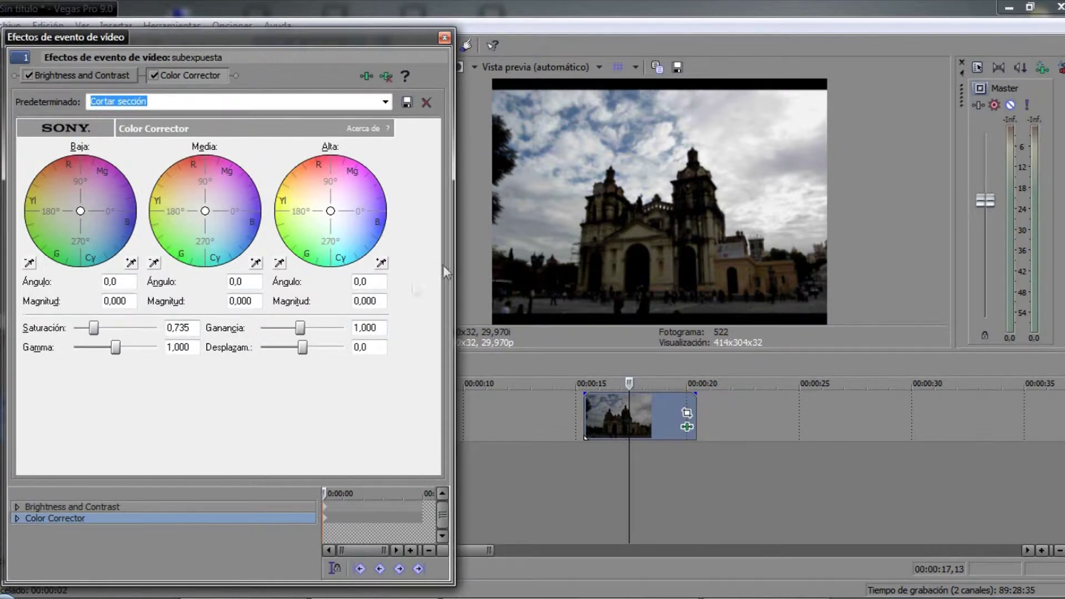
pyautogui.moveTo(94, 329); pyautogui.dragTo(116, 340)
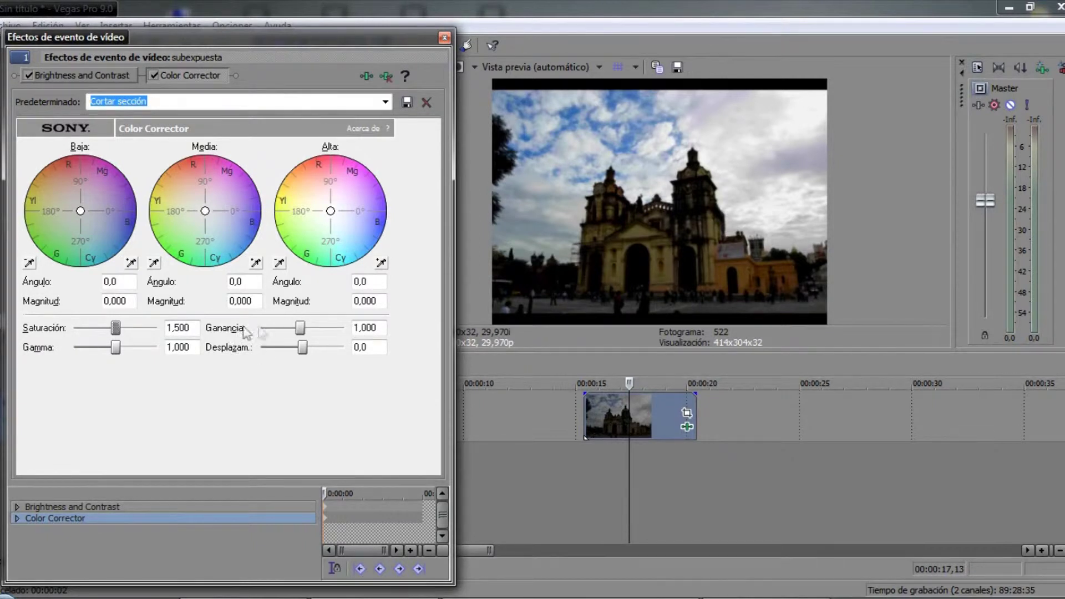
pyautogui.moveTo(300, 331)
pyautogui.mouseDown()
pyautogui.moveTo(318, 331)
pyautogui.moveTo(302, 331)
pyautogui.mouseUp()
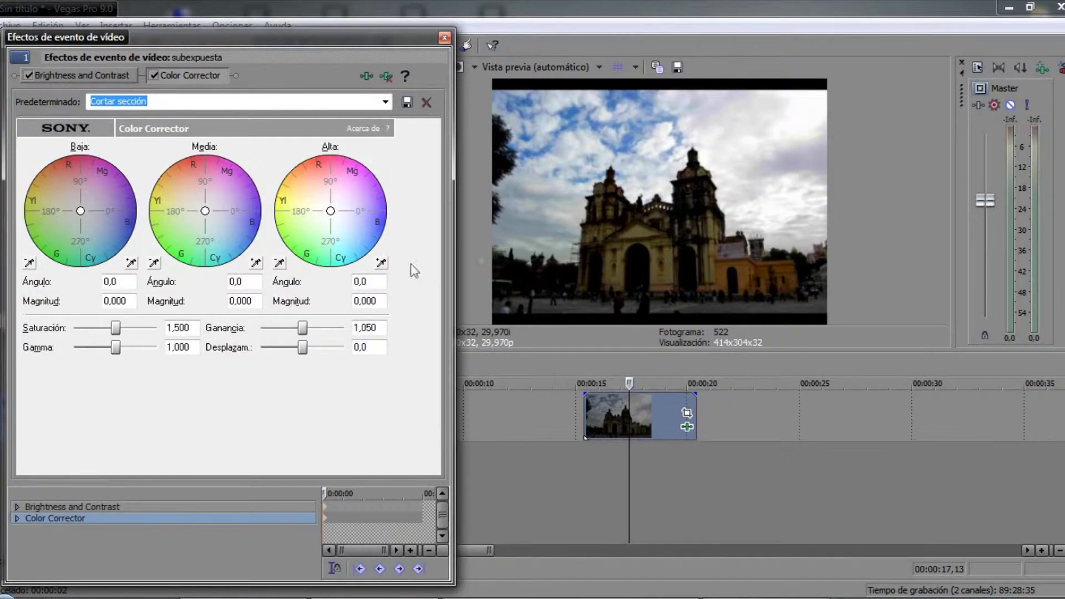
pyautogui.moveTo(302, 330)
pyautogui.mouseDown()
pyautogui.moveTo(347, 332)
pyautogui.moveTo(304, 329)
pyautogui.mouseUp()
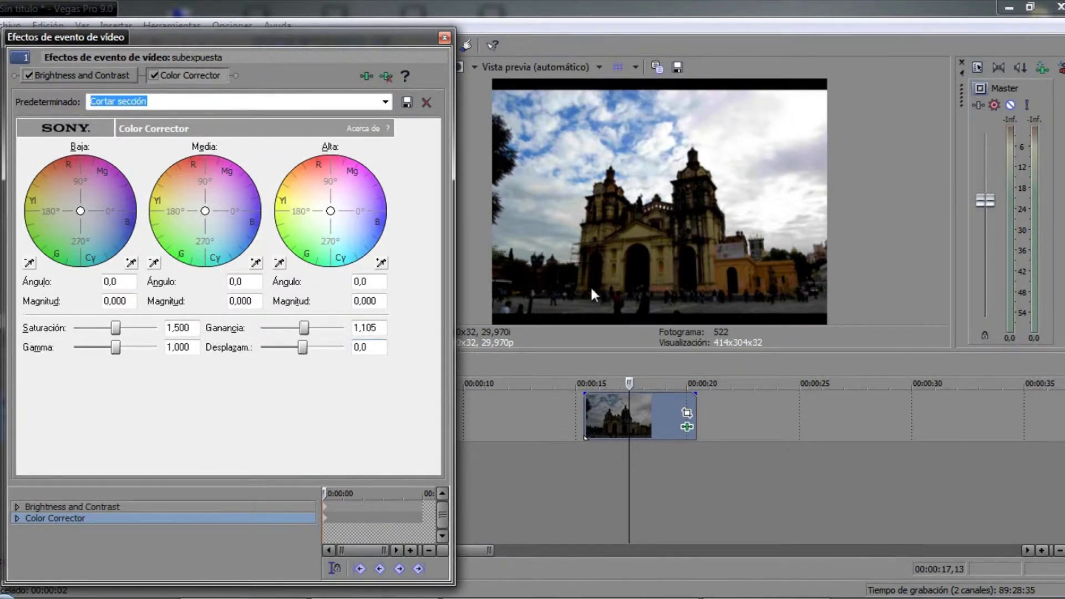
# Test lighter and darker offsets in the Color Corrector, settling on Desplazam. 14,9, Saturación 1,647 and Gamma 1,117.
pyautogui.moveTo(302, 348); pyautogui.dragTo(317, 351)
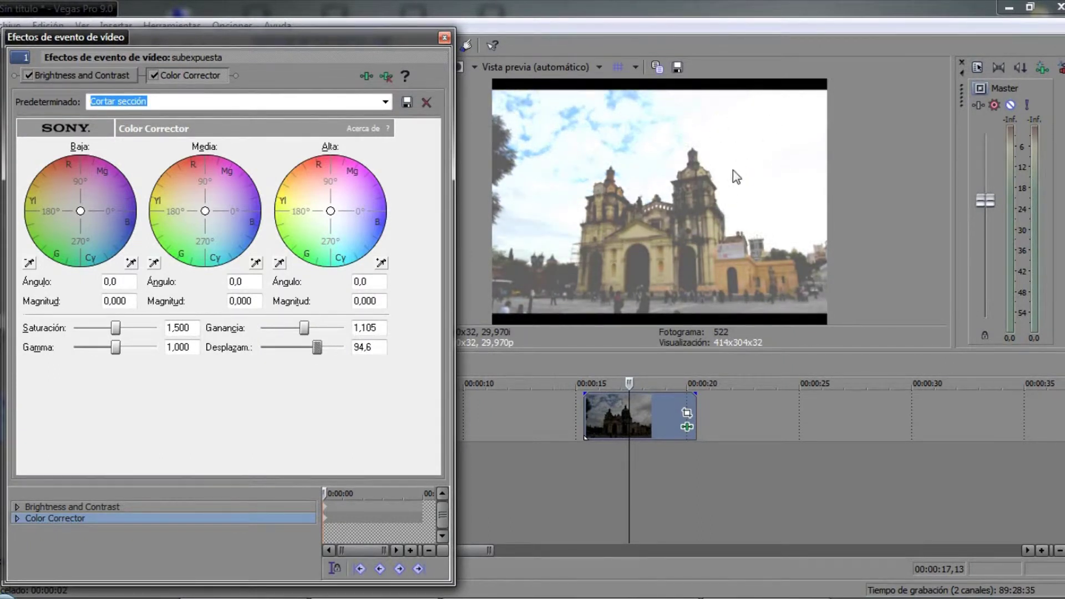
pyautogui.moveTo(317, 348); pyautogui.dragTo(289, 354)
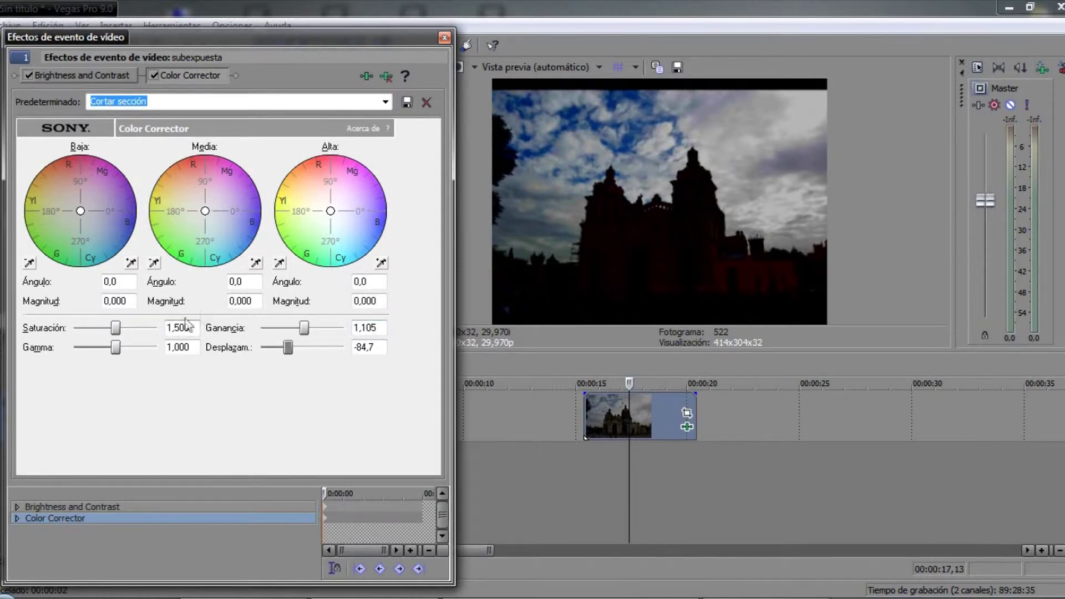
pyautogui.moveTo(115, 328)
pyautogui.mouseDown()
pyautogui.moveTo(77, 327)
pyautogui.moveTo(121, 330)
pyautogui.mouseUp()
pyautogui.moveTo(287, 348); pyautogui.dragTo(305, 348)
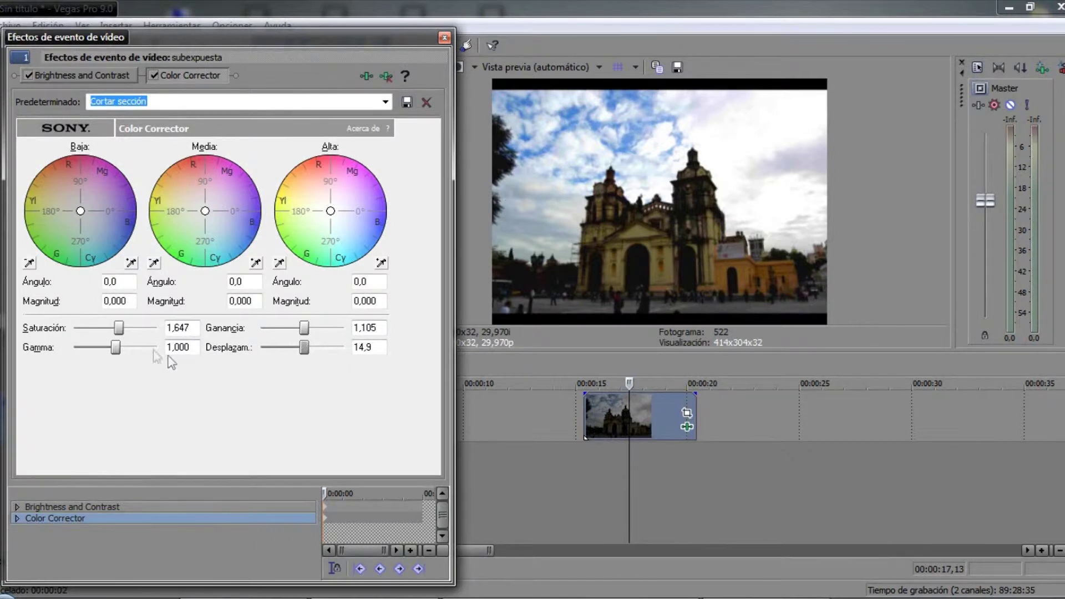
pyautogui.moveTo(118, 350)
pyautogui.mouseDown()
pyautogui.moveTo(155, 348)
pyautogui.moveTo(102, 348)
pyautogui.moveTo(123, 352)
pyautogui.mouseUp()
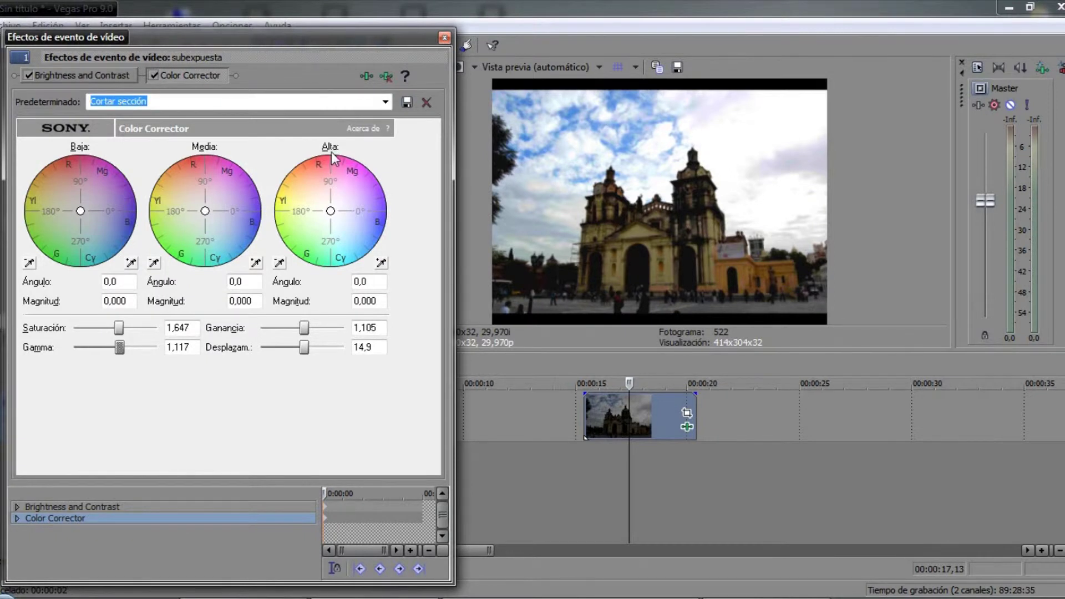
# Try tinting the photo's highlights blue with the Alta color wheel and move its point back to the center.
pyautogui.moveTo(330, 211); pyautogui.dragTo(373, 246)
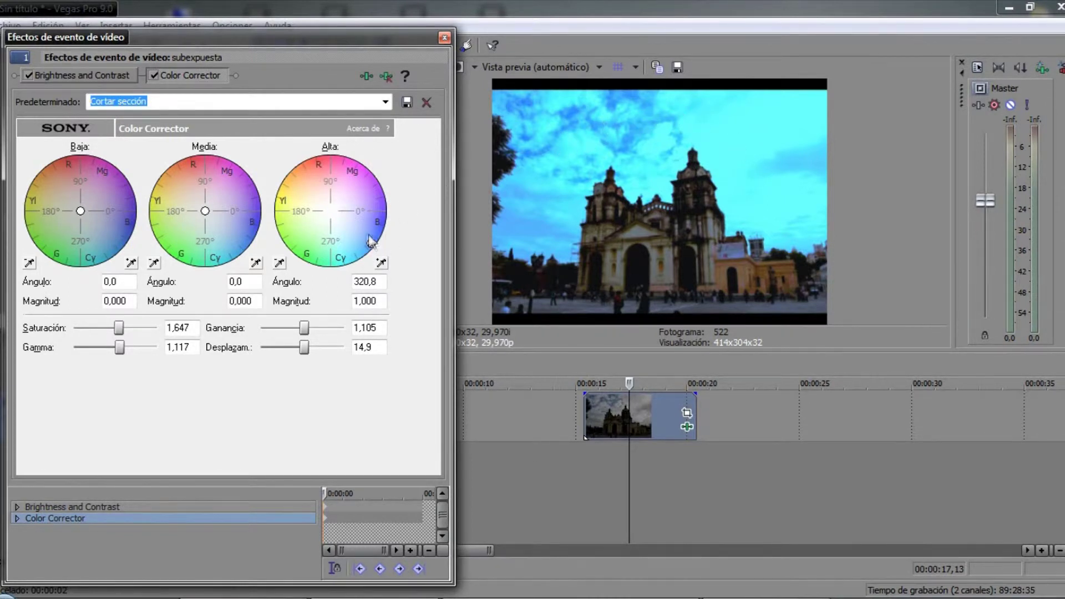
pyautogui.moveTo(369, 245); pyautogui.dragTo(350, 223)
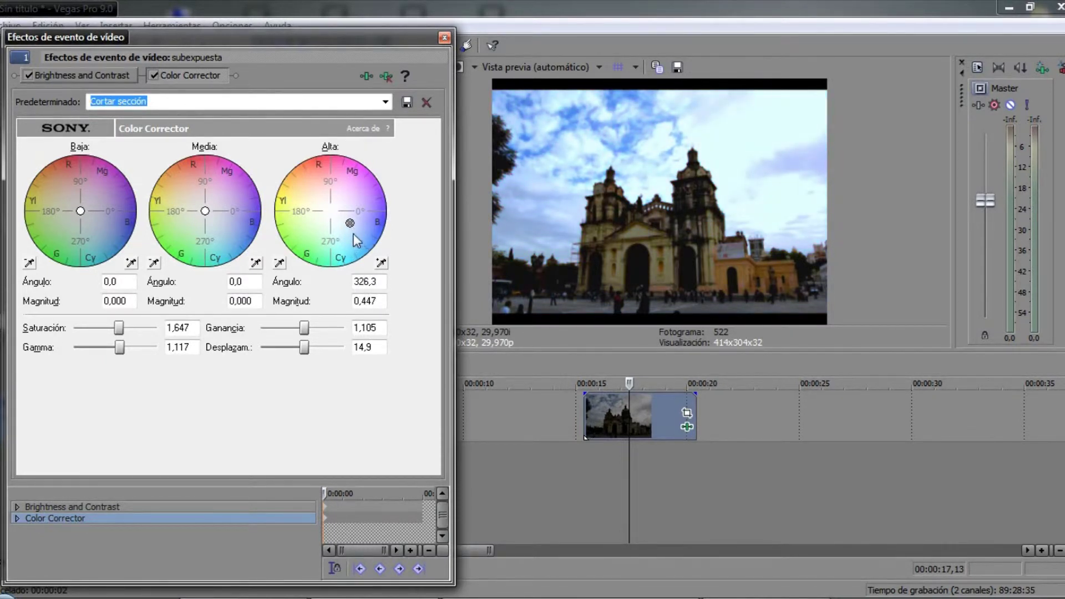
pyautogui.moveTo(351, 223); pyautogui.dragTo(331, 211)
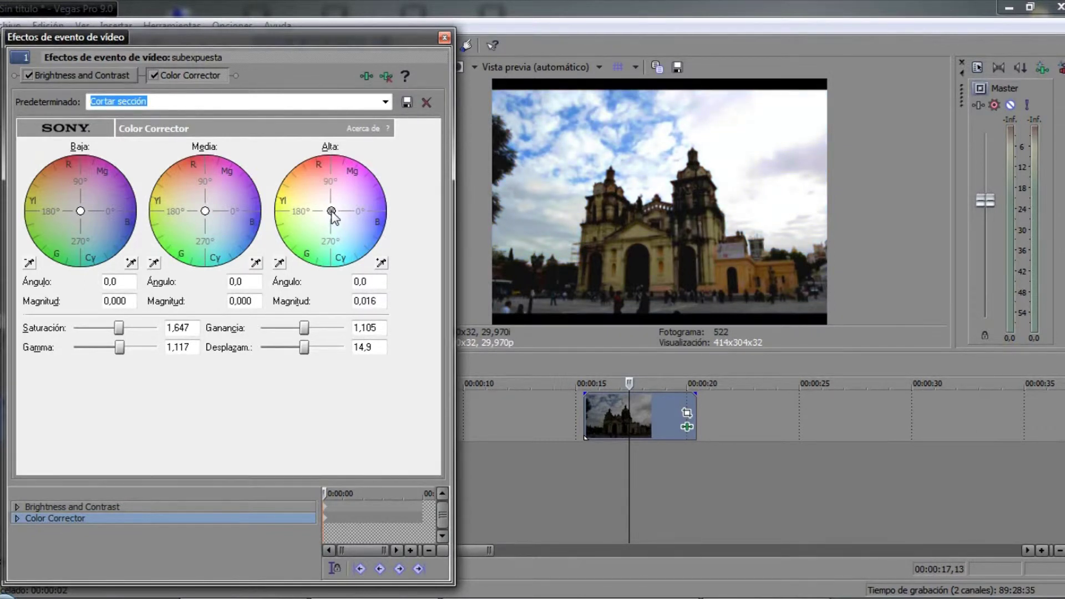
# Try a red shadow tint with the Baja color wheel and bring all three wheel points back near their centers.
pyautogui.moveTo(81, 211); pyautogui.dragTo(58, 132)
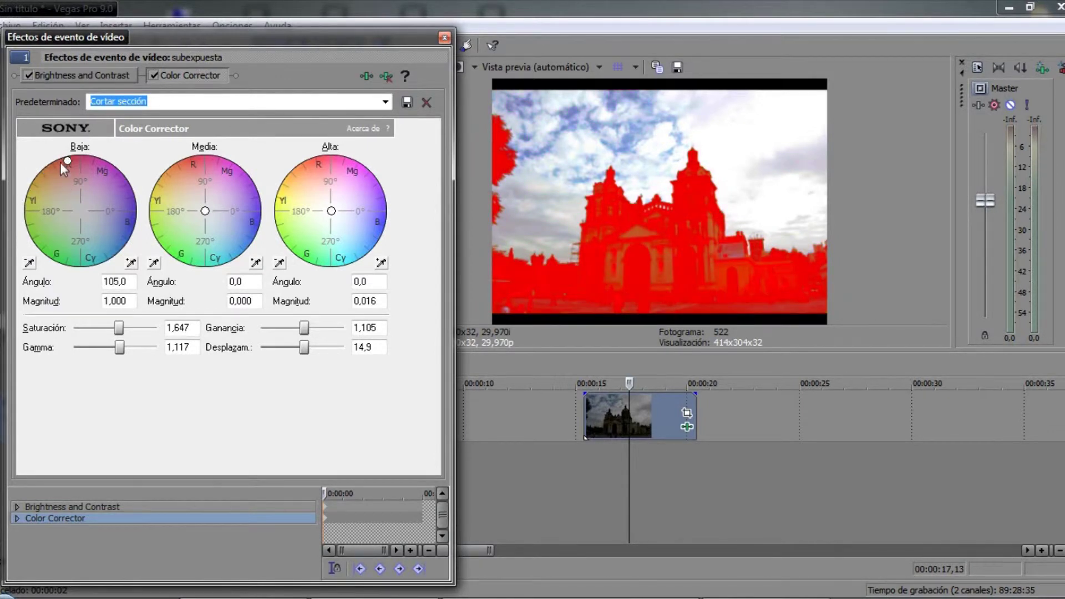
pyautogui.moveTo(67, 160); pyautogui.dragTo(81, 211)
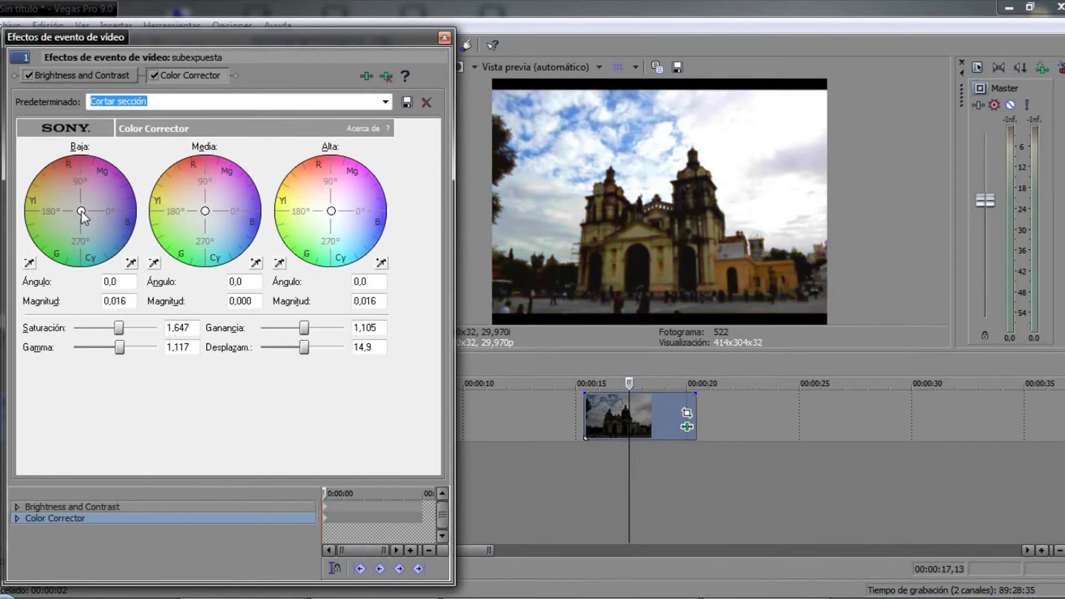
pyautogui.moveTo(205, 211)
pyautogui.mouseDown()
pyautogui.moveTo(174, 192)
pyautogui.moveTo(181, 178)
pyautogui.moveTo(228, 162)
pyautogui.moveTo(251, 167)
pyautogui.moveTo(278, 201)
pyautogui.moveTo(277, 235)
pyautogui.moveTo(247, 265)
pyautogui.moveTo(188, 277)
pyautogui.moveTo(163, 249)
pyautogui.moveTo(207, 214)
pyautogui.mouseUp()
pyautogui.moveTo(331, 211)
pyautogui.mouseDown()
pyautogui.moveTo(279, 183)
pyautogui.moveTo(313, 157)
pyautogui.moveTo(360, 160)
pyautogui.moveTo(387, 175)
pyautogui.moveTo(399, 226)
pyautogui.moveTo(364, 244)
pyautogui.moveTo(333, 217)
pyautogui.mouseUp()
pyautogui.moveTo(79, 208); pyautogui.dragTo(81, 213)
pyautogui.moveTo(413, 39); pyautogui.dragTo(415, 43)
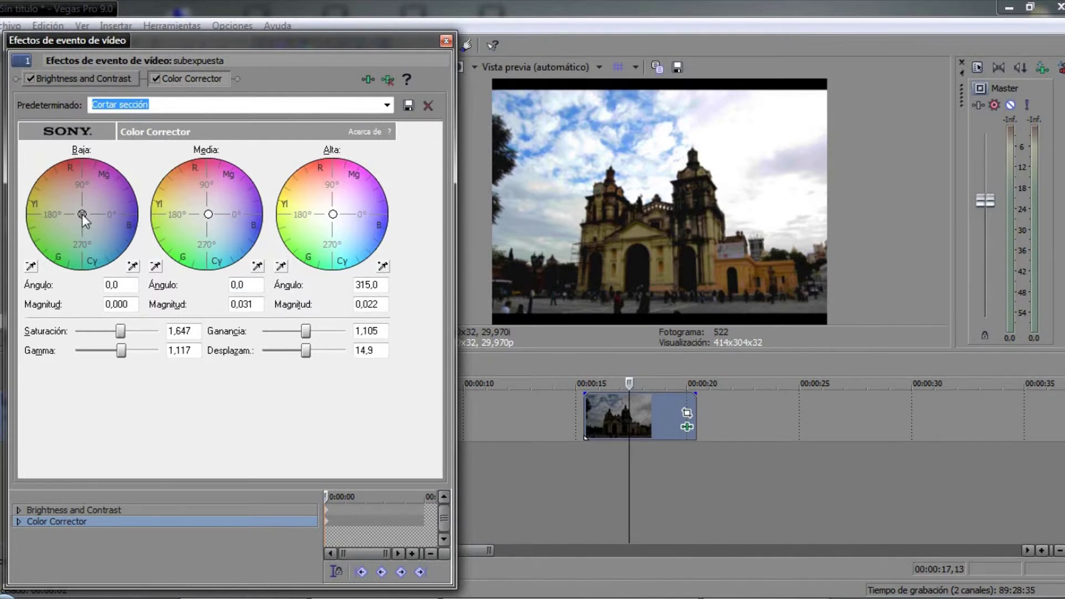
# Try a bluish tint by shifting the Media, Alta and Baja points toward blue-cyan, and lower Saturación to 0,794.
pyautogui.moveTo(208, 214); pyautogui.dragTo(219, 224)
pyautogui.moveTo(336, 213); pyautogui.dragTo(347, 225)
pyautogui.moveTo(82, 214); pyautogui.dragTo(91, 224)
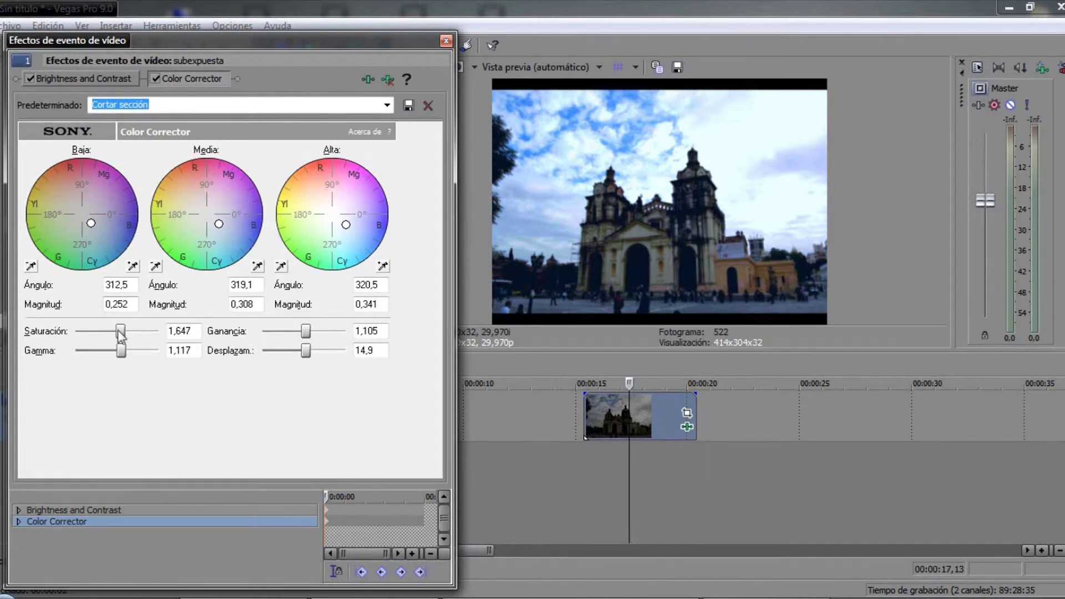
pyautogui.moveTo(118, 331); pyautogui.dragTo(95, 331)
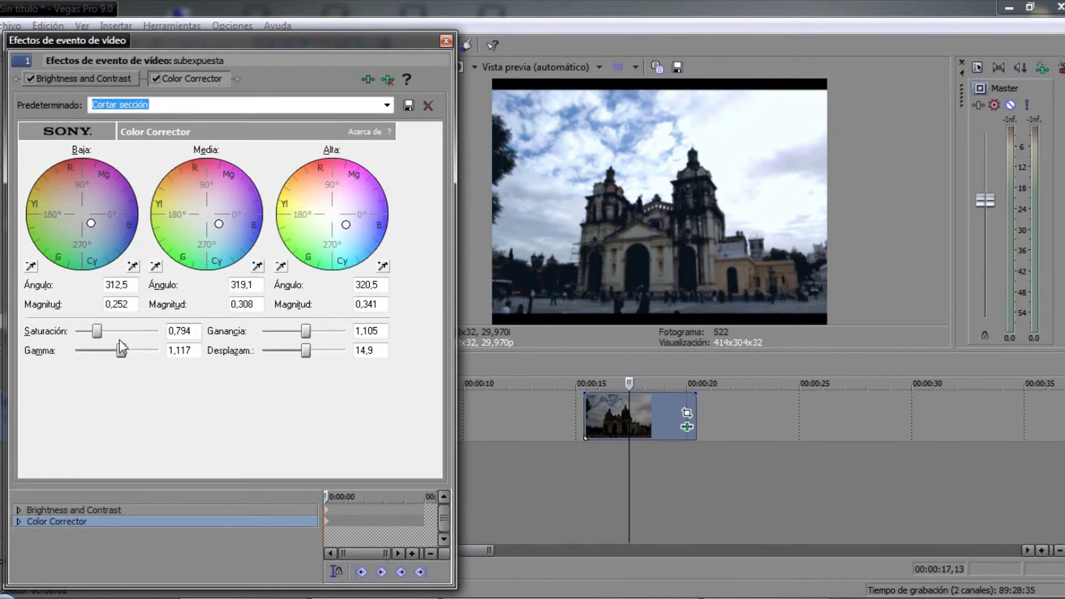
# Raise Saturación to 1,764 and return the Media, Alta and Baja wheel points close to center, each with Magnitud 0,044.
pyautogui.moveTo(105, 335); pyautogui.dragTo(125, 335)
pyautogui.moveTo(219, 224); pyautogui.dragTo(209, 215)
pyautogui.moveTo(346, 225); pyautogui.dragTo(333, 215)
pyautogui.moveTo(90, 223)
pyautogui.mouseDown()
pyautogui.moveTo(65, 190)
pyautogui.moveTo(84, 215)
pyautogui.mouseUp()
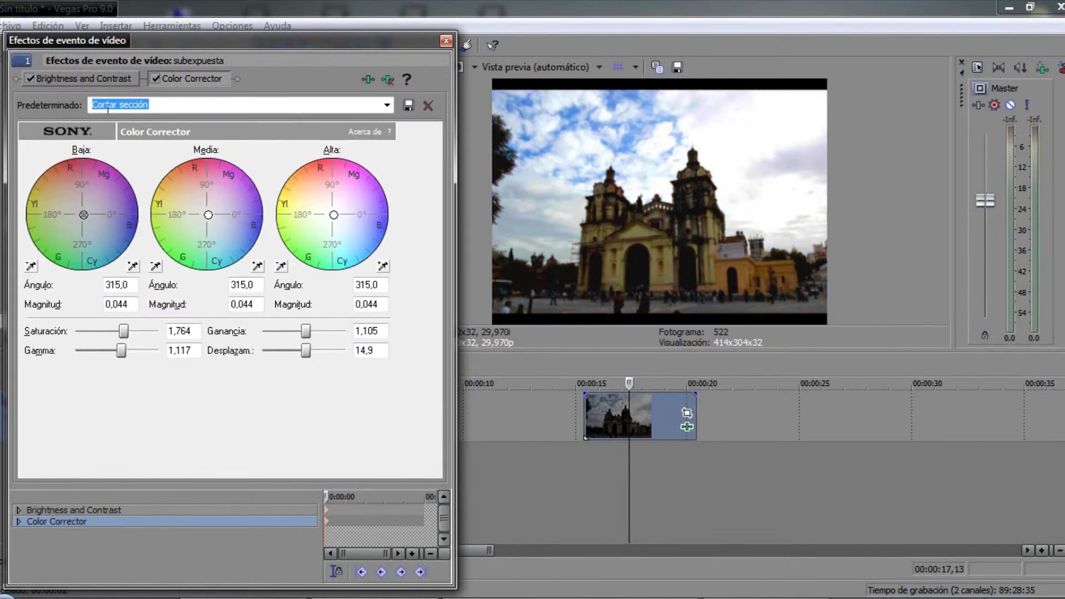
# Try the "Muy oscuro" preset in the photo's Brightness and Contrast effect and reset it with "Restablecer en ninguno".
pyautogui.click(87, 73)
pyautogui.click(190, 78)
pyautogui.click(88, 77)
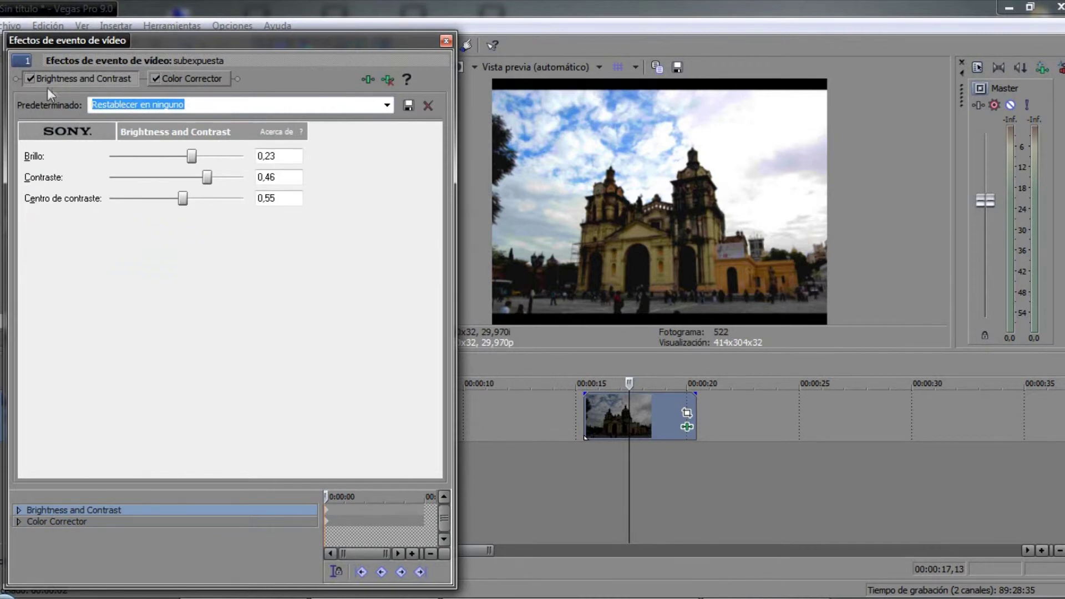
pyautogui.click(387, 105)
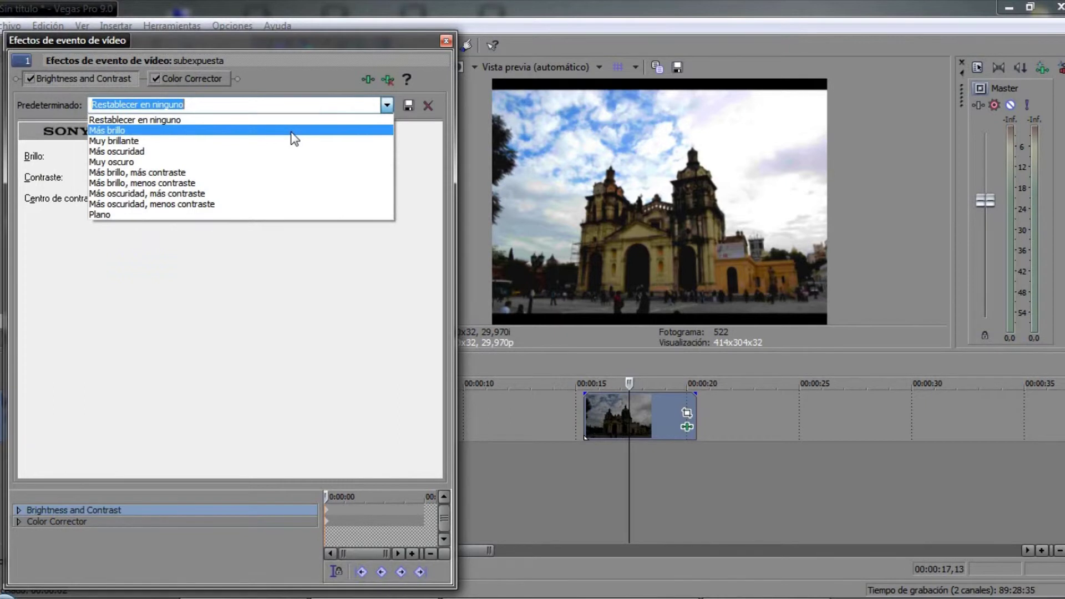
pyautogui.click(289, 160)
pyautogui.click(387, 104)
pyautogui.click(375, 117)
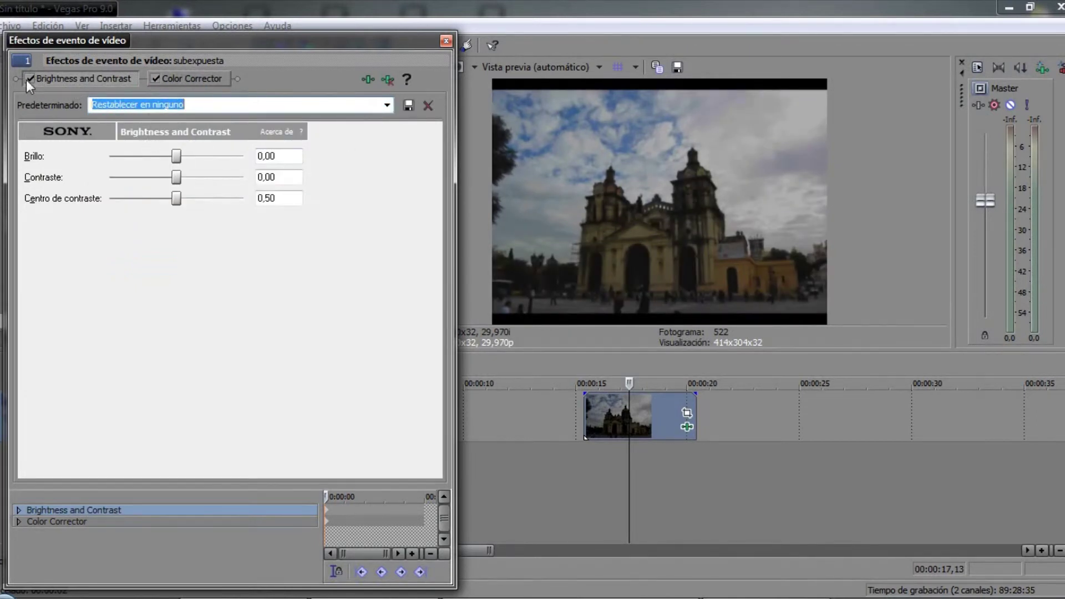
# Toggle the Color Corrector and the Brightness and Contrast effects to compare the photo with and without each.
pyautogui.click(179, 78)
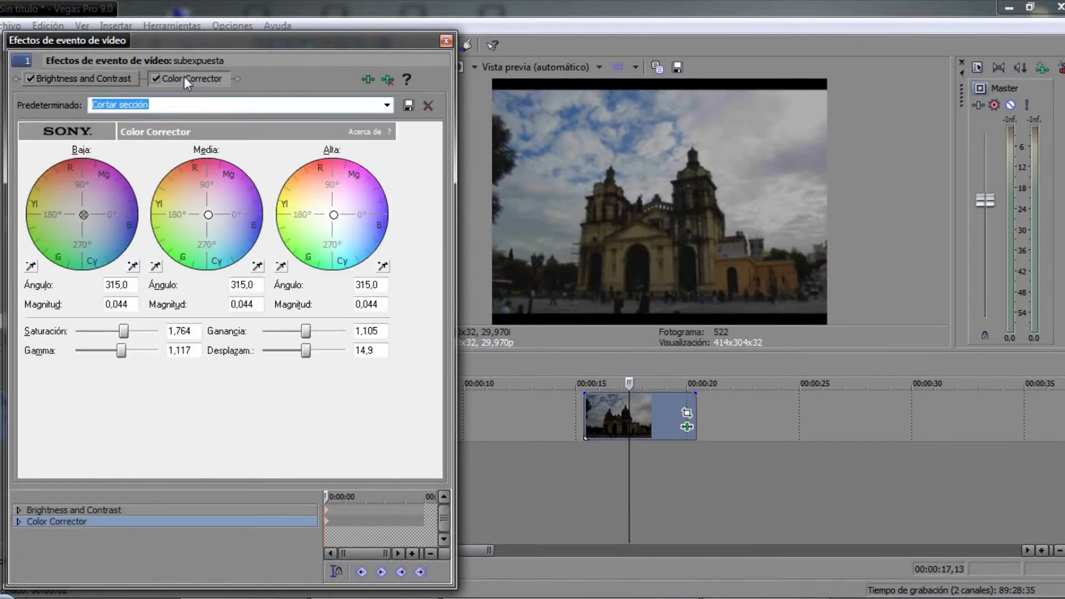
pyautogui.click(153, 79)
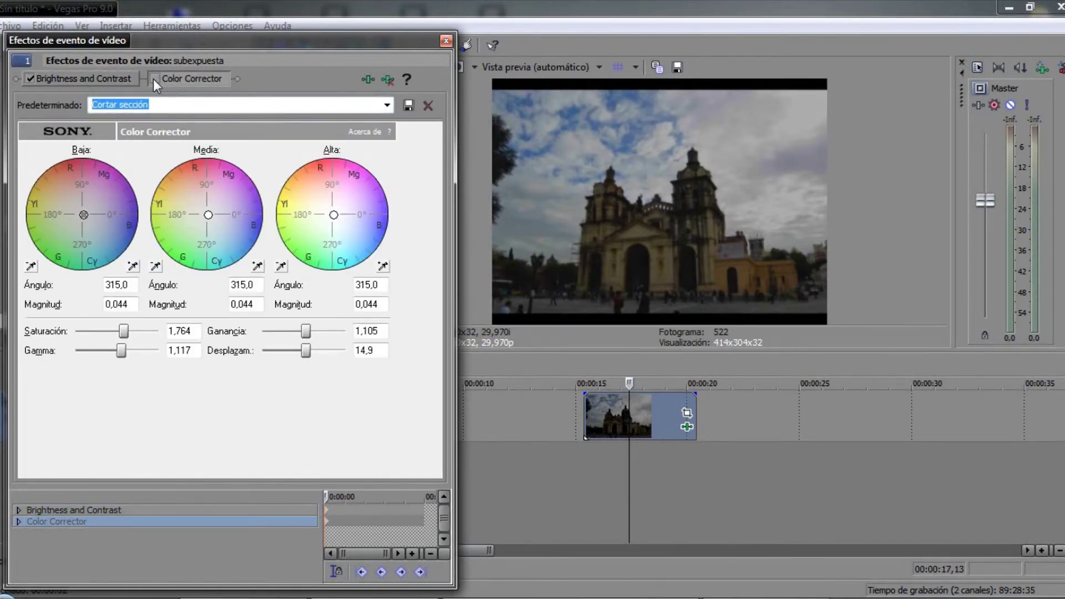
pyautogui.click(152, 79)
pyautogui.click(152, 79)
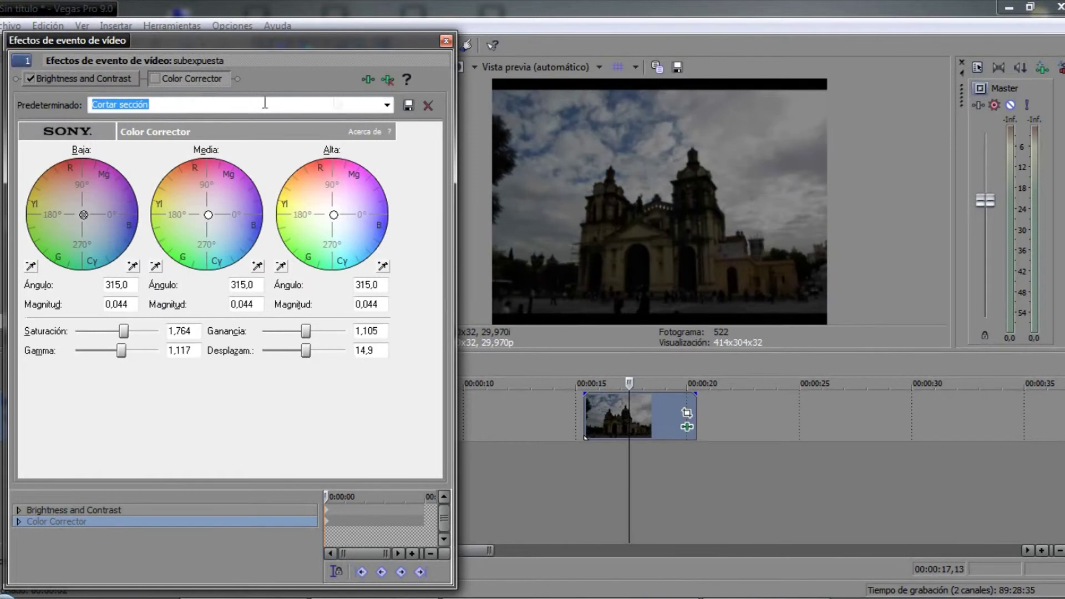
pyautogui.click(82, 74)
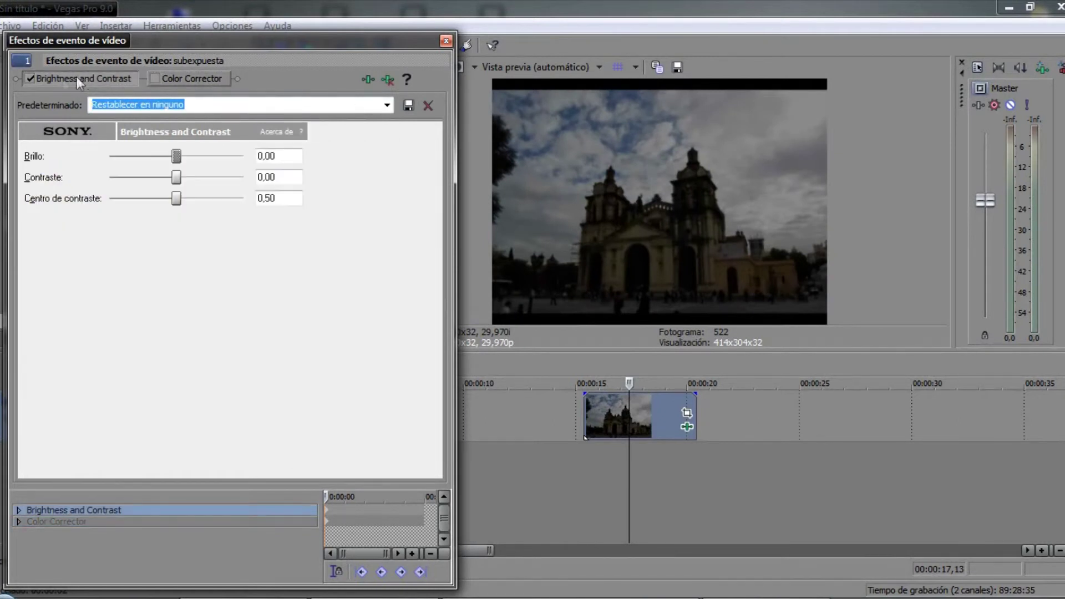
pyautogui.click(26, 78)
pyautogui.click(26, 78)
# Set Brillo to 0,20 and Contraste to 0,30 in Brightness and Contrast, comparing the photo with the effect off and on.
pyautogui.moveTo(176, 156)
pyautogui.mouseDown()
pyautogui.moveTo(196, 156)
pyautogui.moveTo(196, 178)
pyautogui.moveTo(189, 156)
pyautogui.mouseUp()
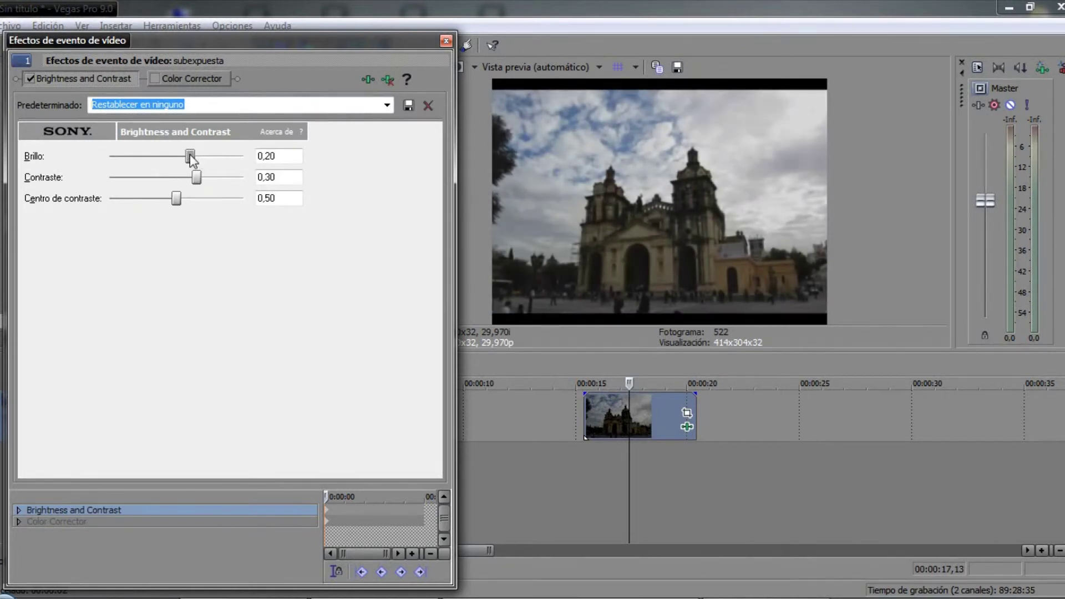
pyautogui.click(30, 78)
pyautogui.click(31, 79)
pyautogui.click(31, 79)
pyautogui.click(31, 79)
# Re-enable the Color Corrector to check the photo and remove that effect from the subexpuesta event.
pyautogui.click(161, 79)
pyautogui.click(154, 79)
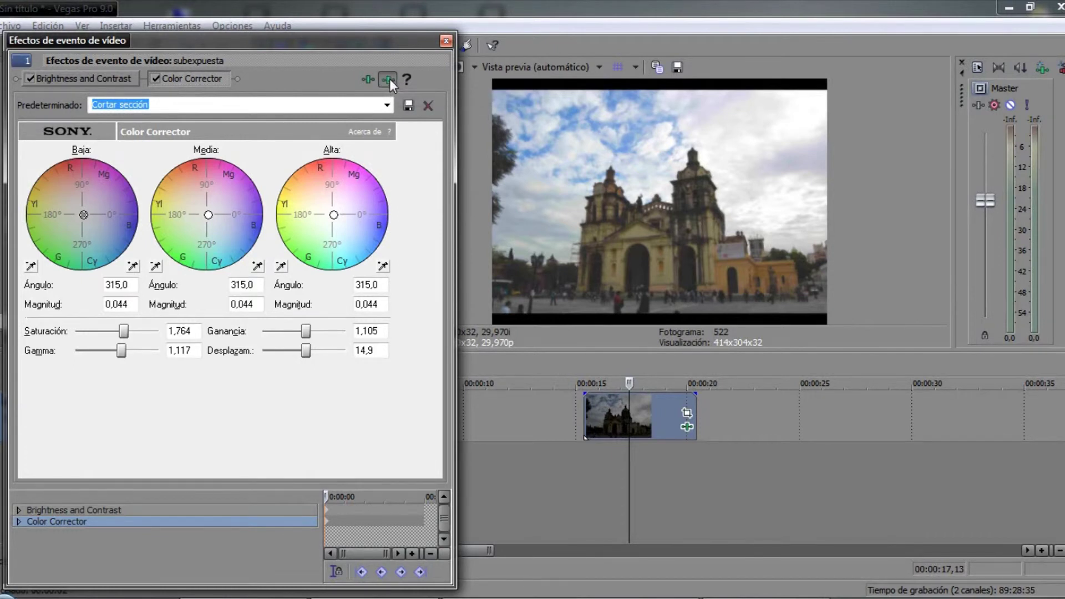
pyautogui.click(389, 78)
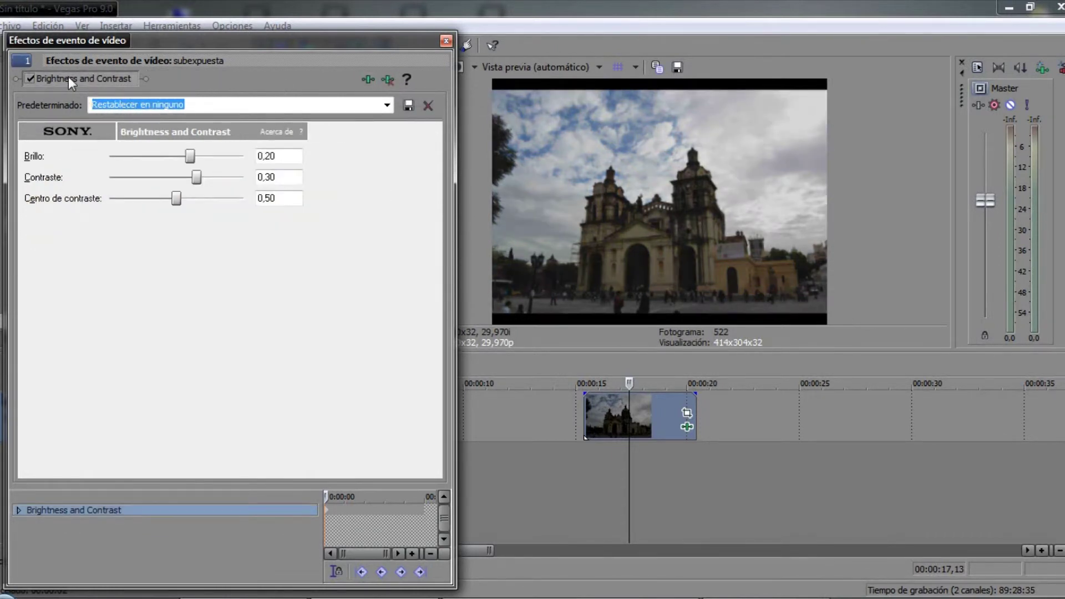
# Set Brillo to 0,26, save the Brightness and Contrast settings as a preset named "preferido", and close the effects window.
pyautogui.moveTo(190, 157); pyautogui.dragTo(193, 157)
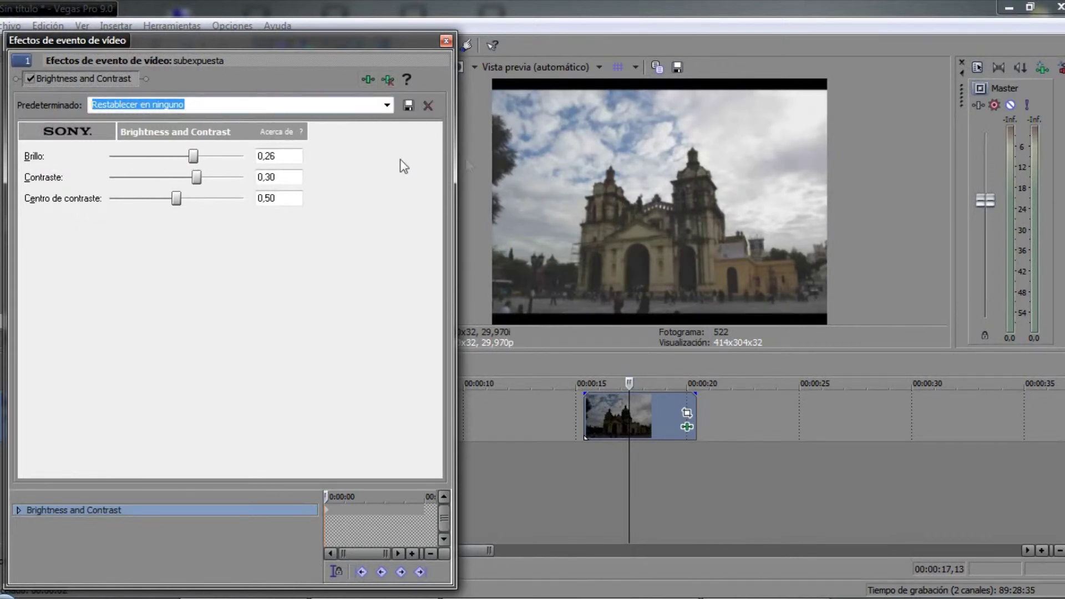
pyautogui.click(104, 106)
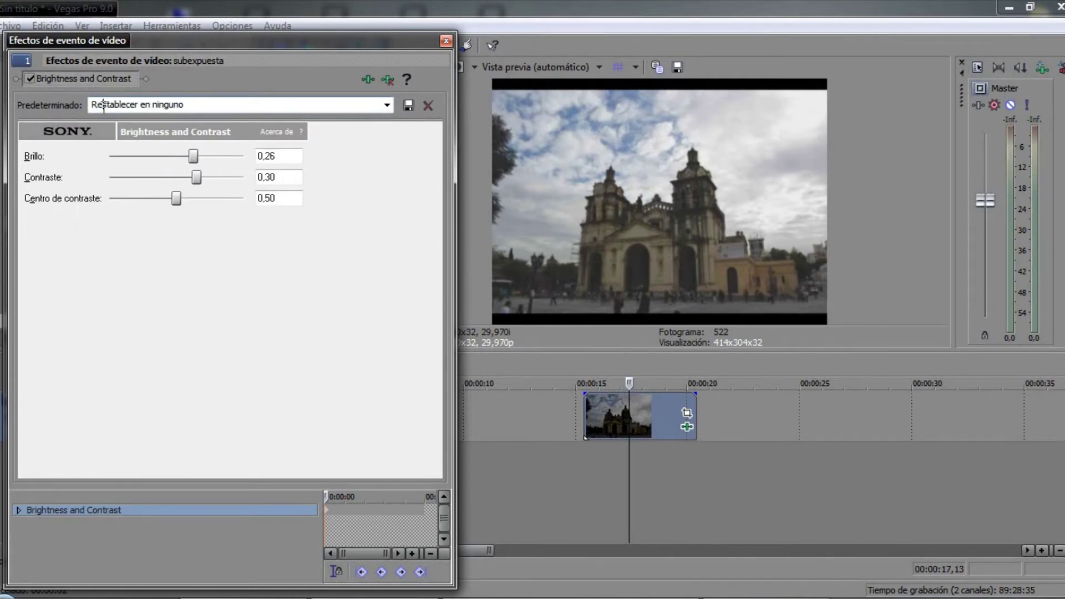
pyautogui.moveTo(198, 106); pyautogui.dragTo(61, 117)
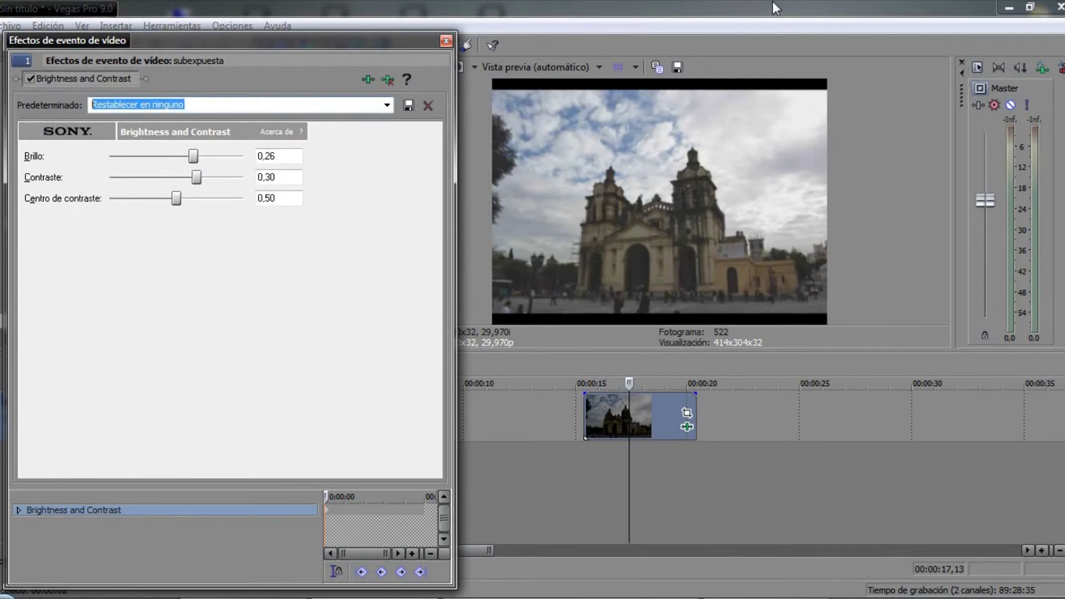
pyautogui.write('preferido')
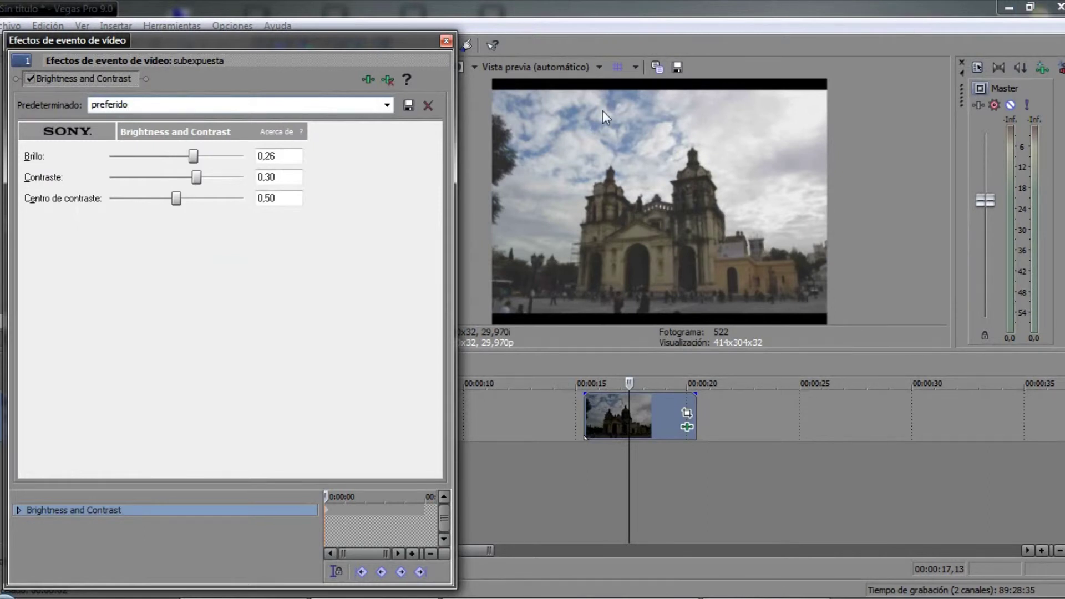
pyautogui.click(408, 106)
pyautogui.click(448, 40)
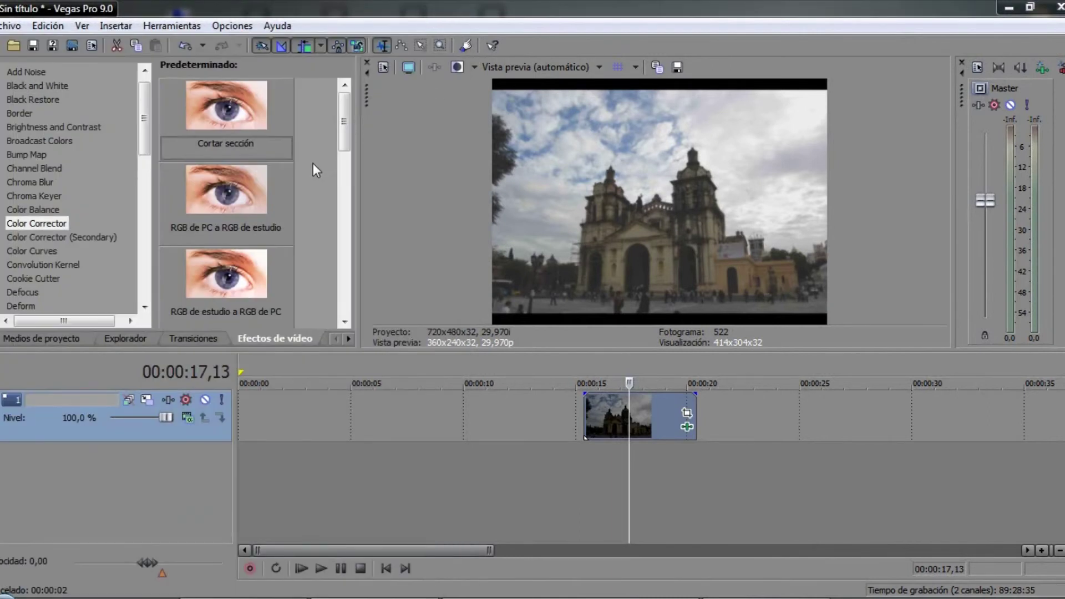
# Add flores.jpg from the fotos folder to the timeline, a little after the subexpuesta photo.
pyautogui.click(125, 338)
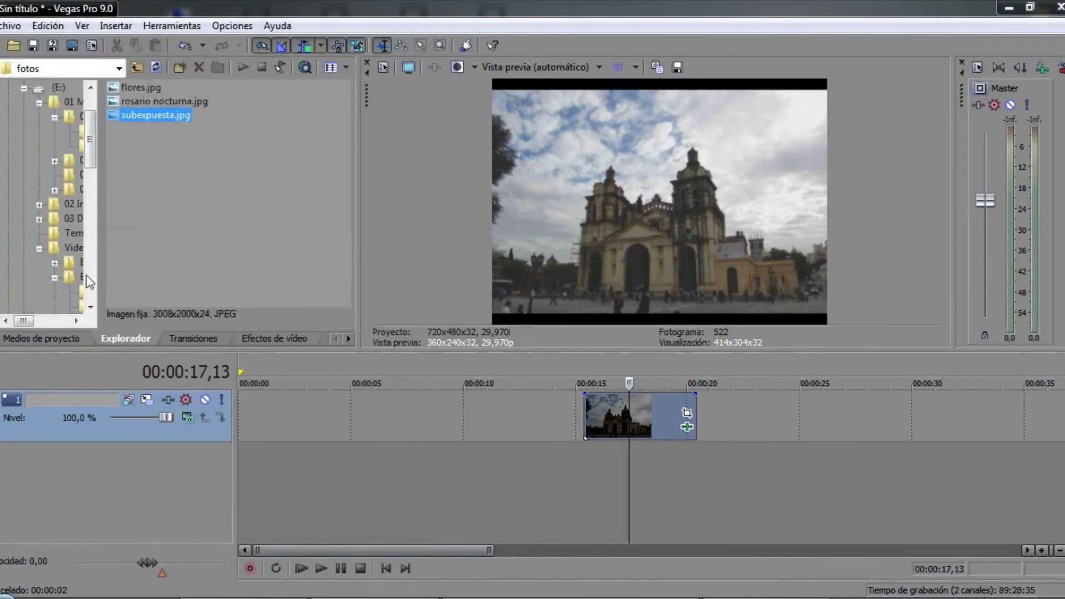
pyautogui.moveTo(127, 89); pyautogui.dragTo(756, 403)
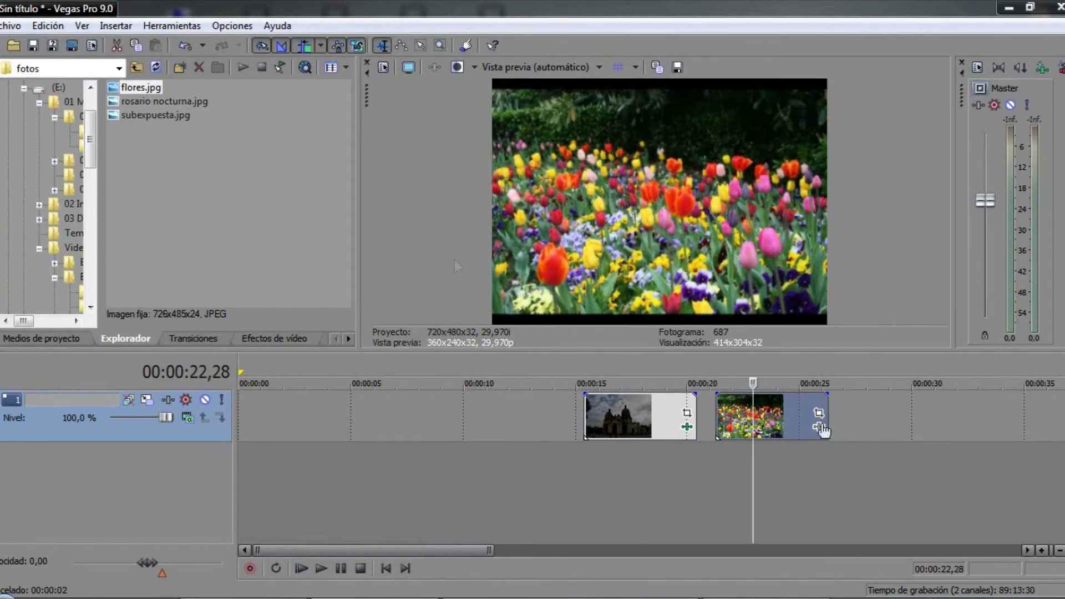
# Try Brightness and Contrast with the saved "preferido" preset on the flores photo and remove the effect again.
pyautogui.click(268, 340)
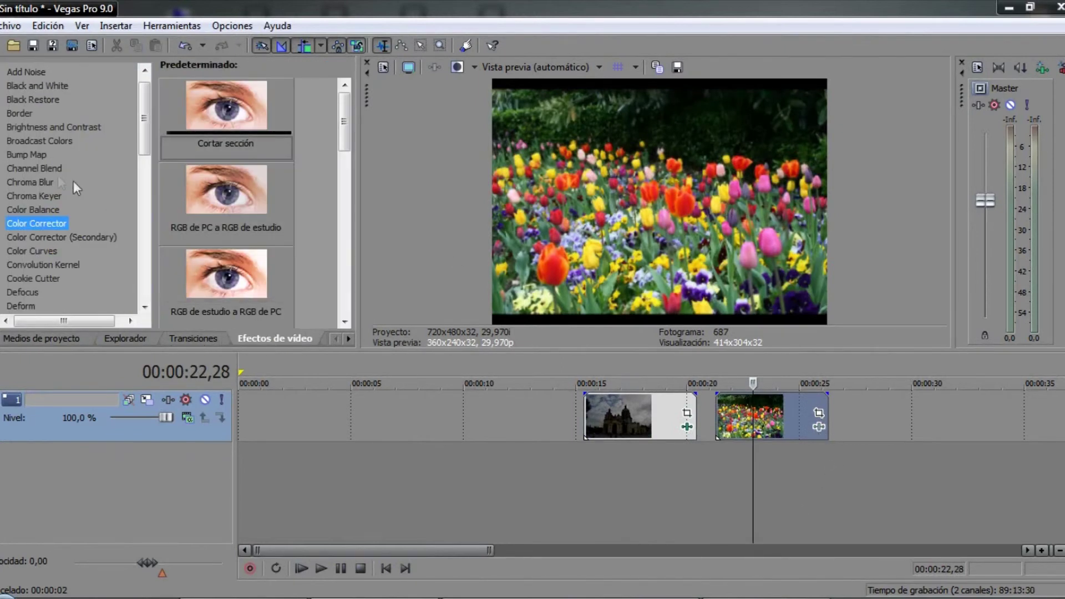
pyautogui.click(40, 126)
pyautogui.moveTo(218, 116); pyautogui.dragTo(750, 423)
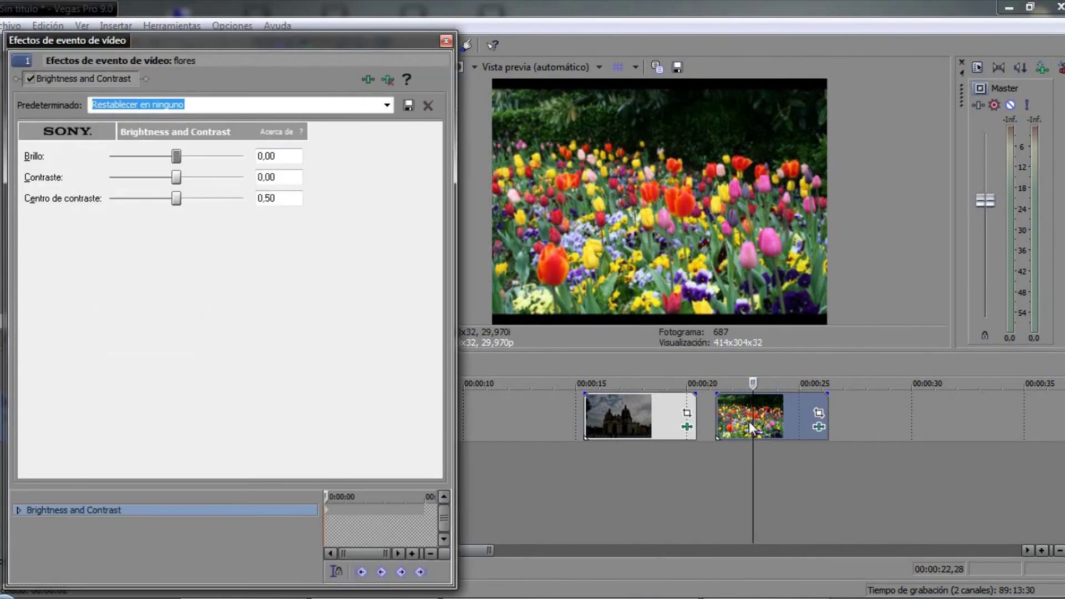
pyautogui.click(386, 105)
pyautogui.click(297, 226)
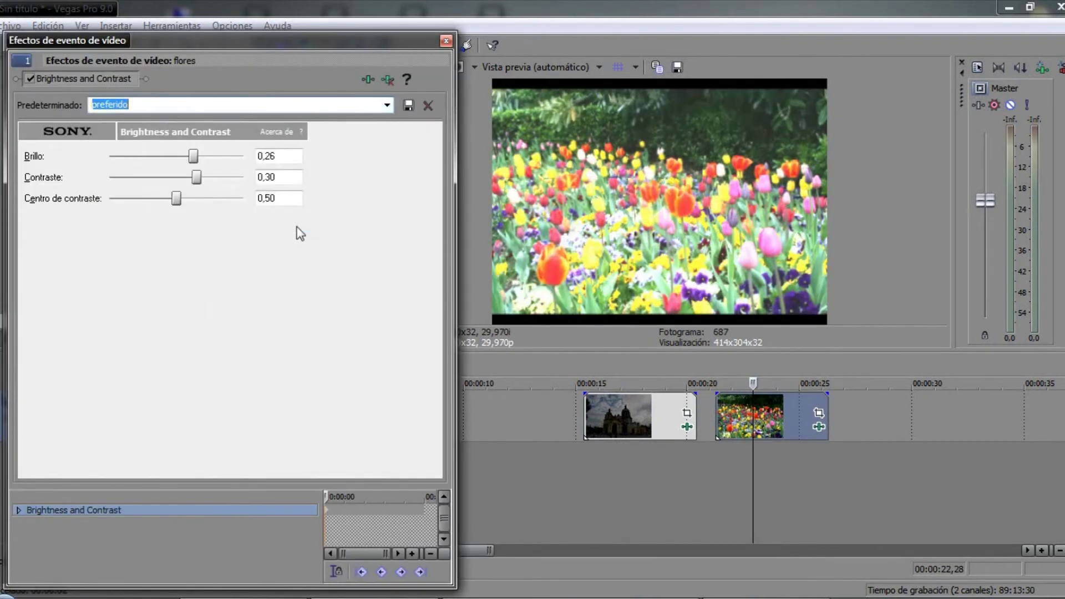
pyautogui.click(388, 79)
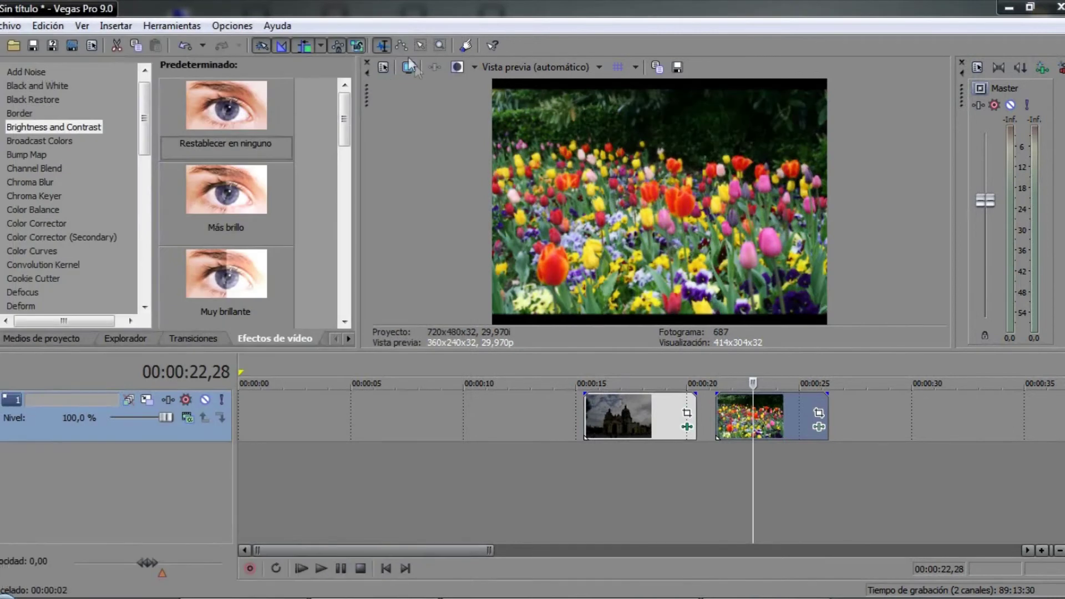
# Apply the Color Corrector (Secondary) video effect with the "Cortar sección" preset to the flores photo on the timeline.
pyautogui.scroll(-1, 345, 134)
pyautogui.moveTo(345, 133); pyautogui.dragTo(345, 303)
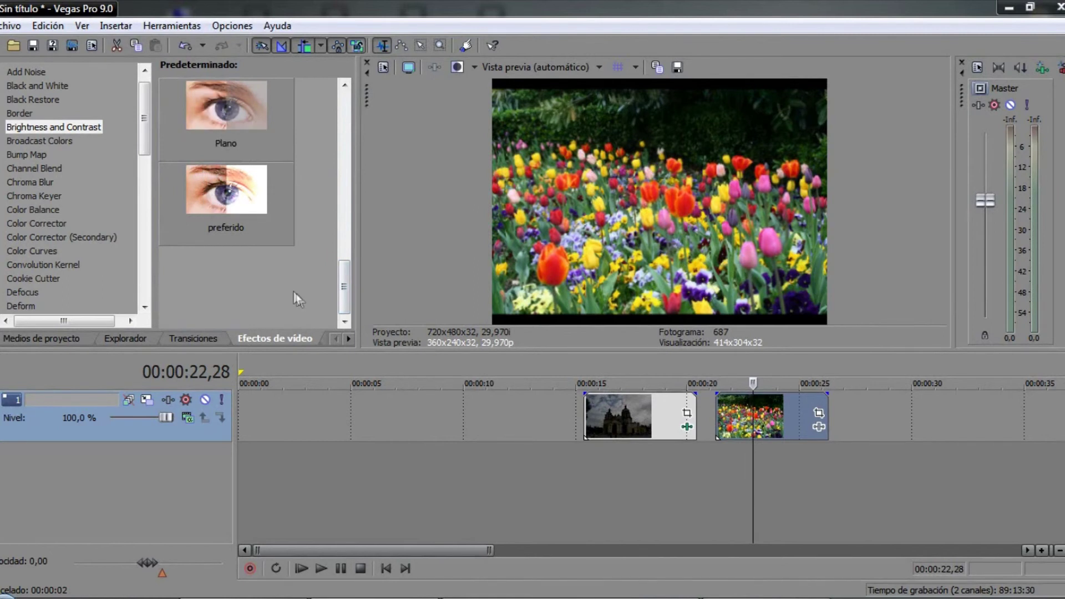
pyautogui.moveTo(345, 287); pyautogui.dragTo(346, 114)
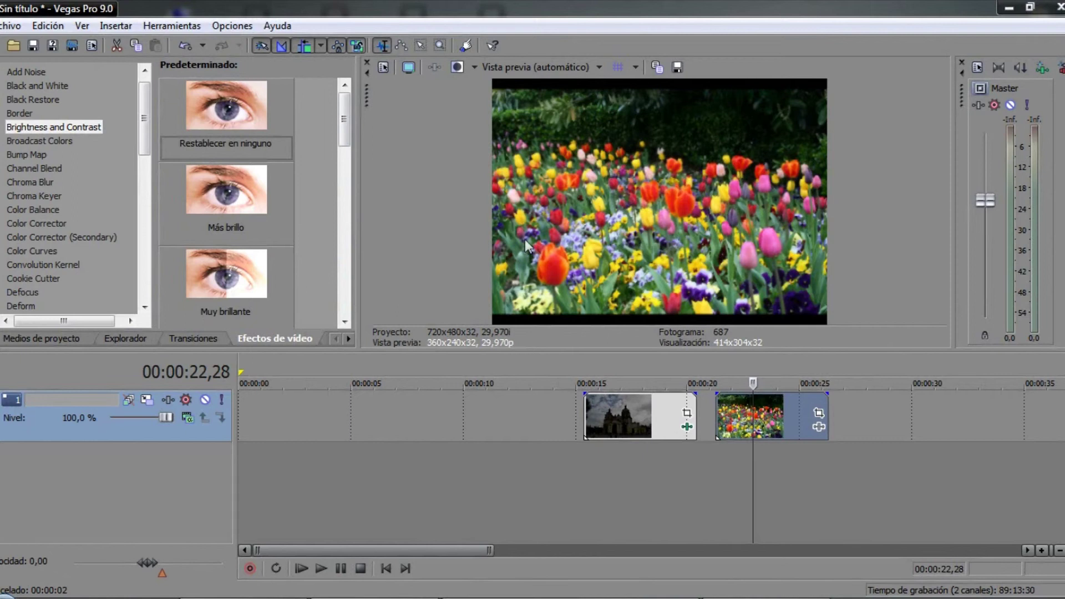
pyautogui.click(47, 224)
pyautogui.click(26, 237)
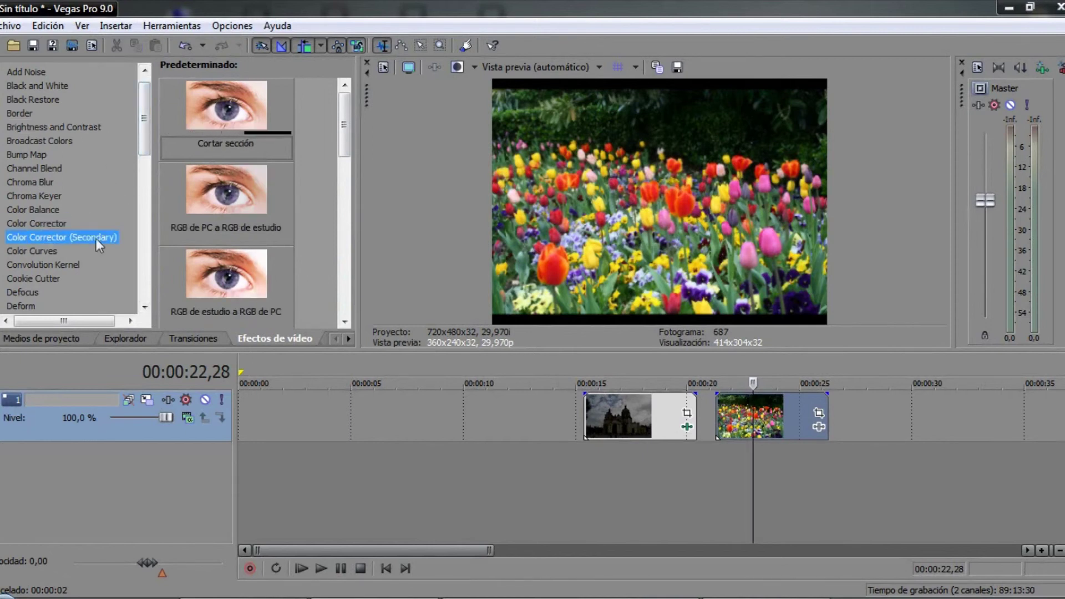
pyautogui.click(225, 117)
pyautogui.moveTo(225, 118); pyautogui.dragTo(735, 416)
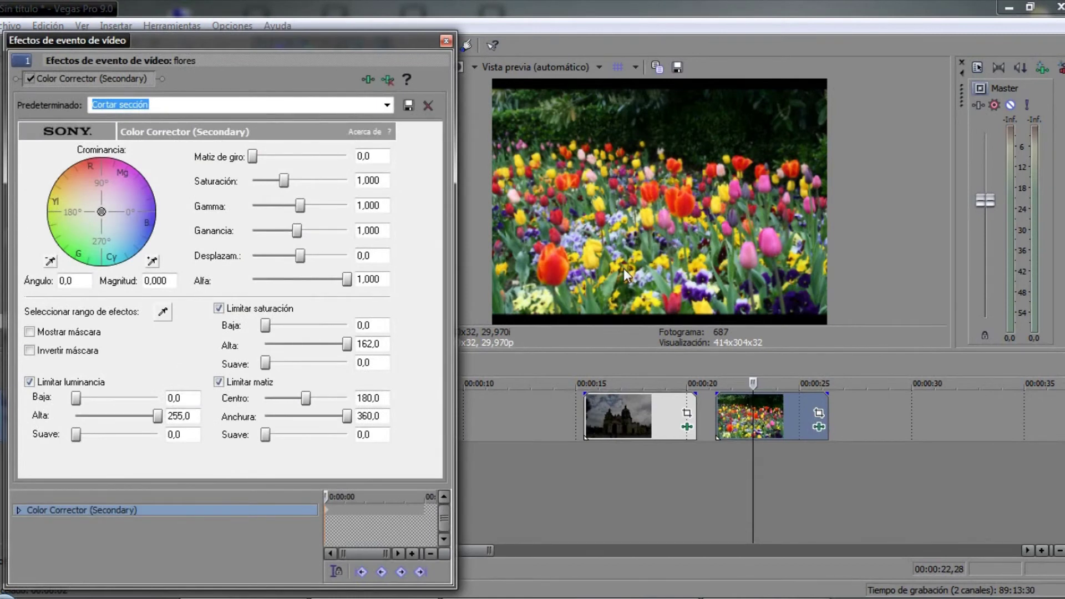
# Try the presets "Invertir color", "Eliminar saturaciones (salvo rojo)" and "Eliminar saturación en valores altos" on the flores photo.
pyautogui.click(386, 106)
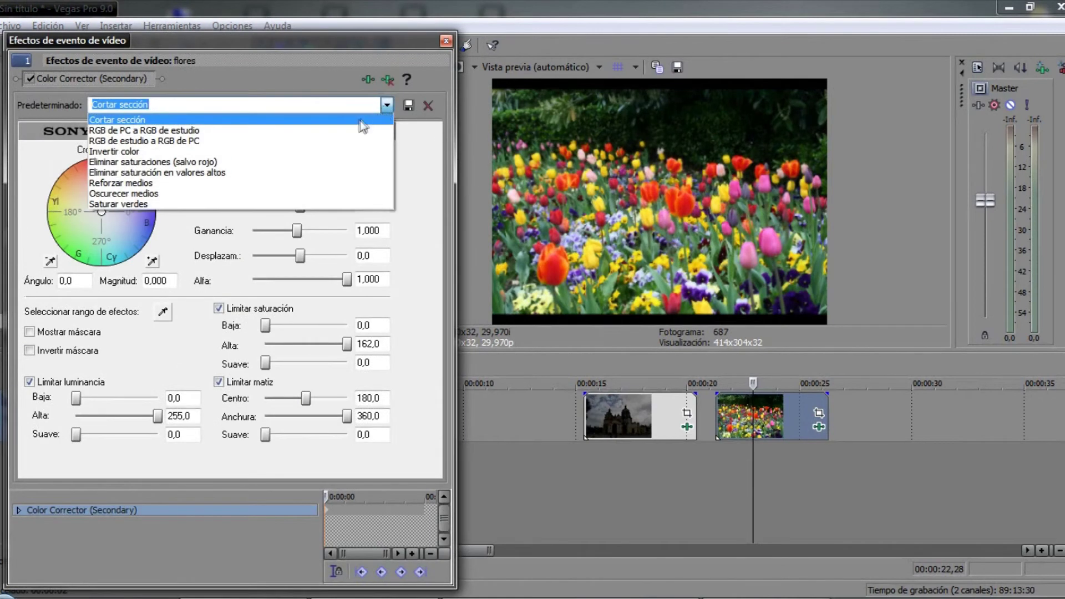
pyautogui.click(339, 151)
pyautogui.click(386, 105)
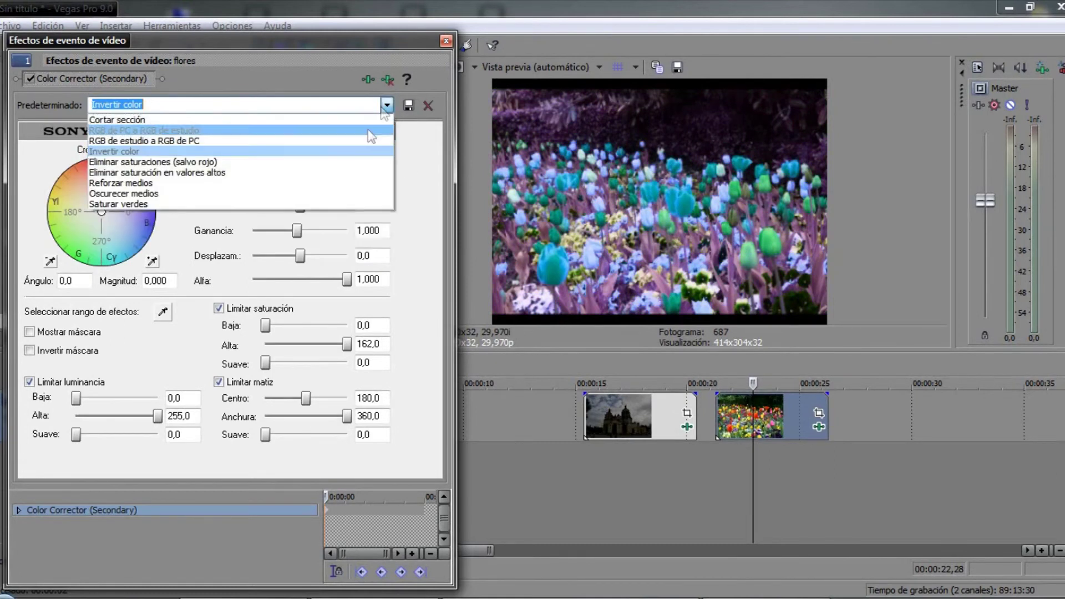
pyautogui.click(368, 162)
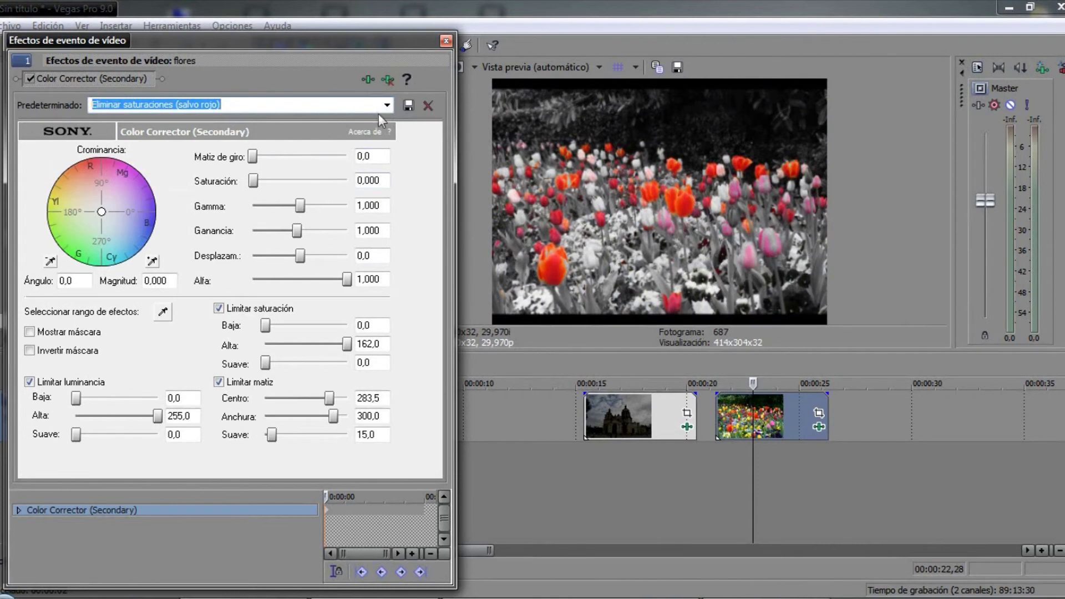
pyautogui.click(387, 105)
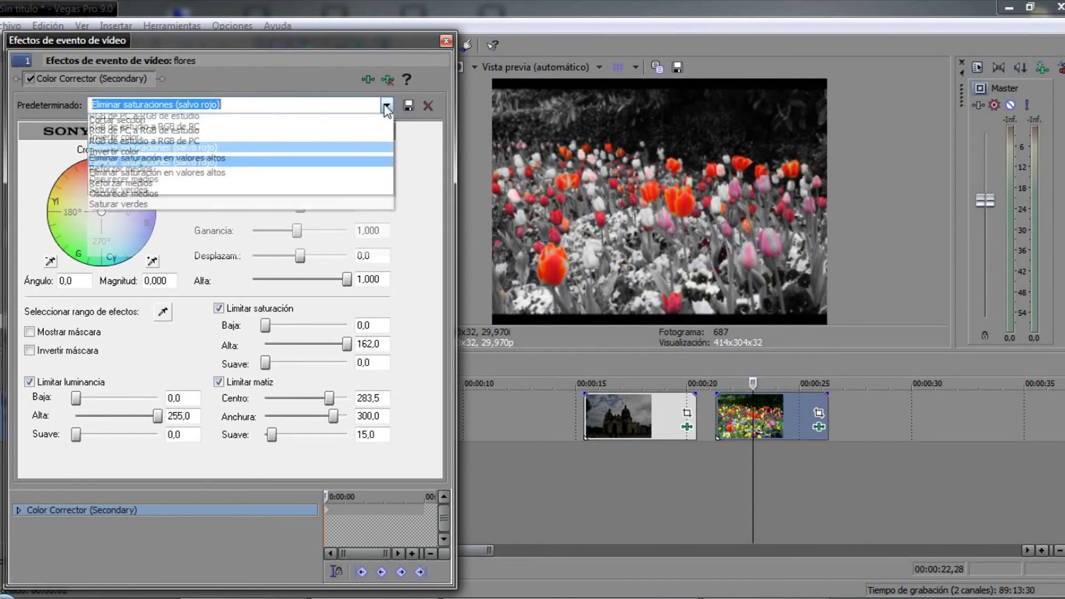
pyautogui.click(364, 172)
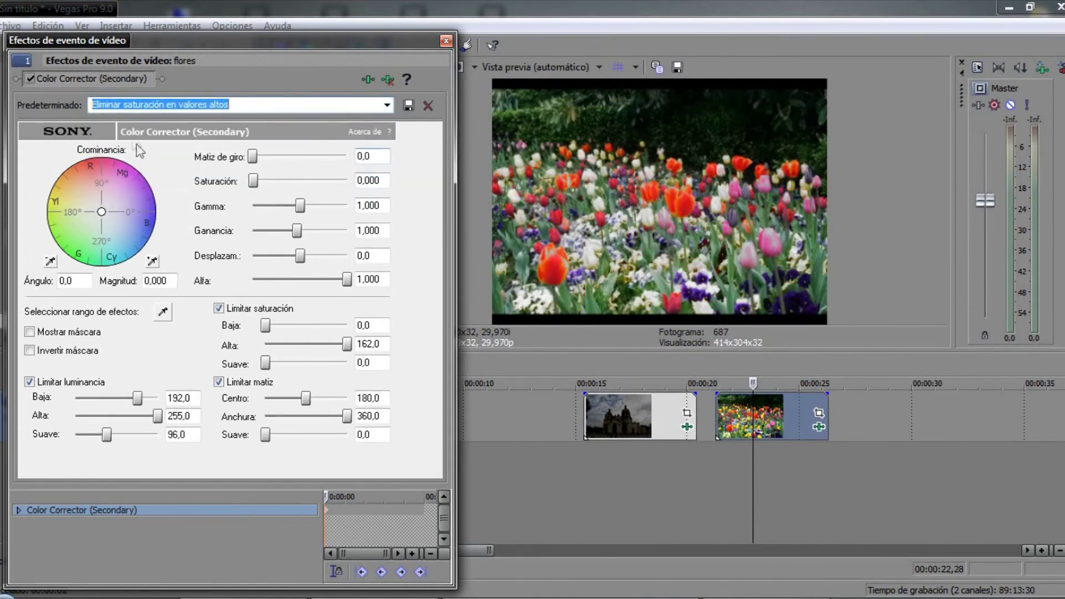
# Try the "Reforzar medios", "Oscurecer medios" and "Saturar verdes" presets of Color Corrector (Secondary) on the flores photo.
pyautogui.click(386, 105)
pyautogui.click(360, 191)
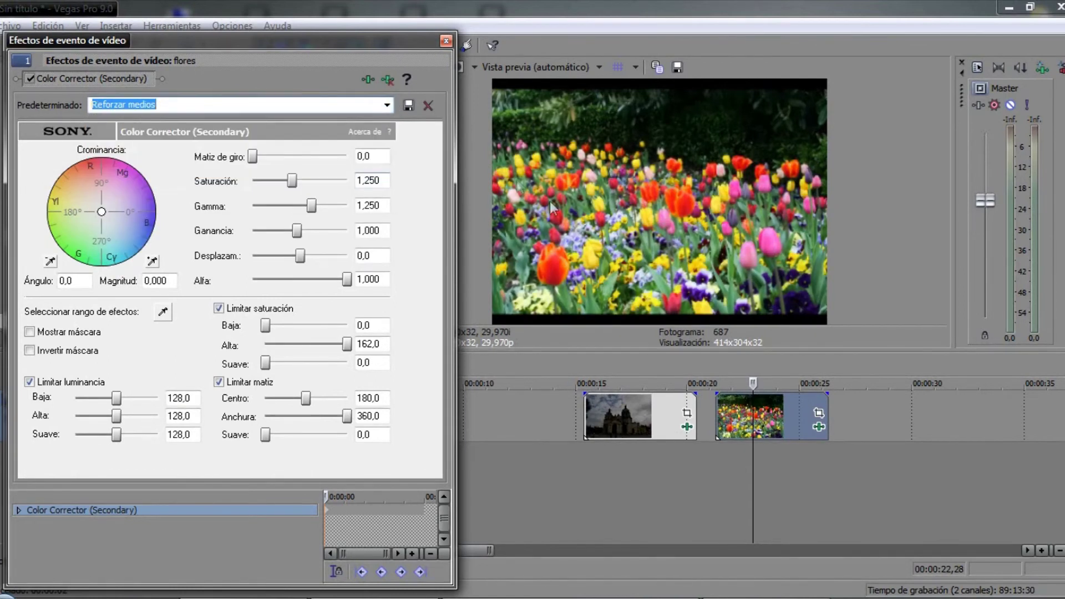
pyautogui.click(388, 105)
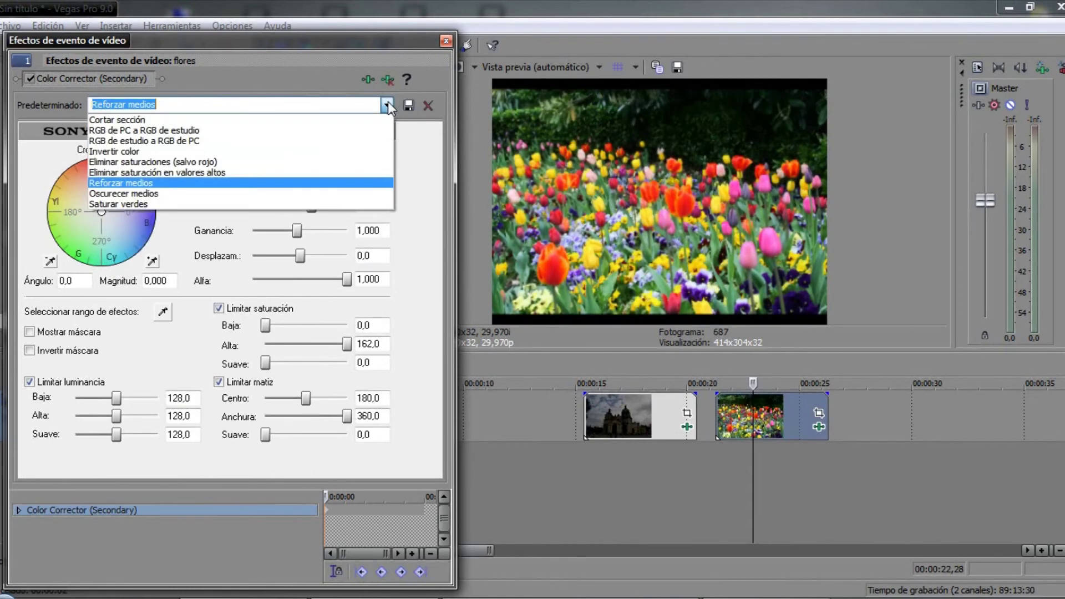
pyautogui.click(331, 204)
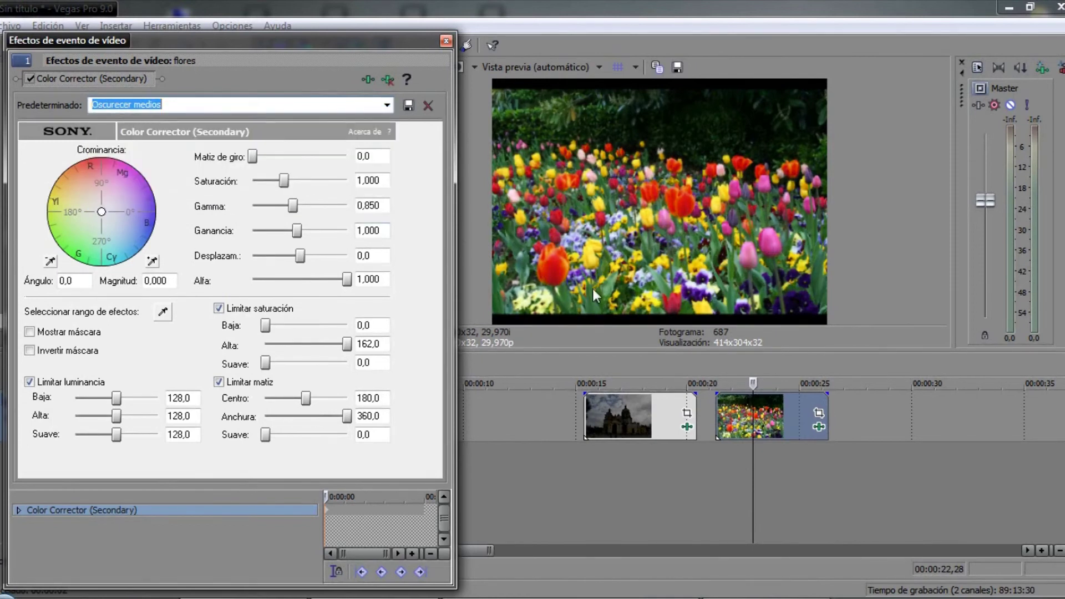
pyautogui.click(387, 105)
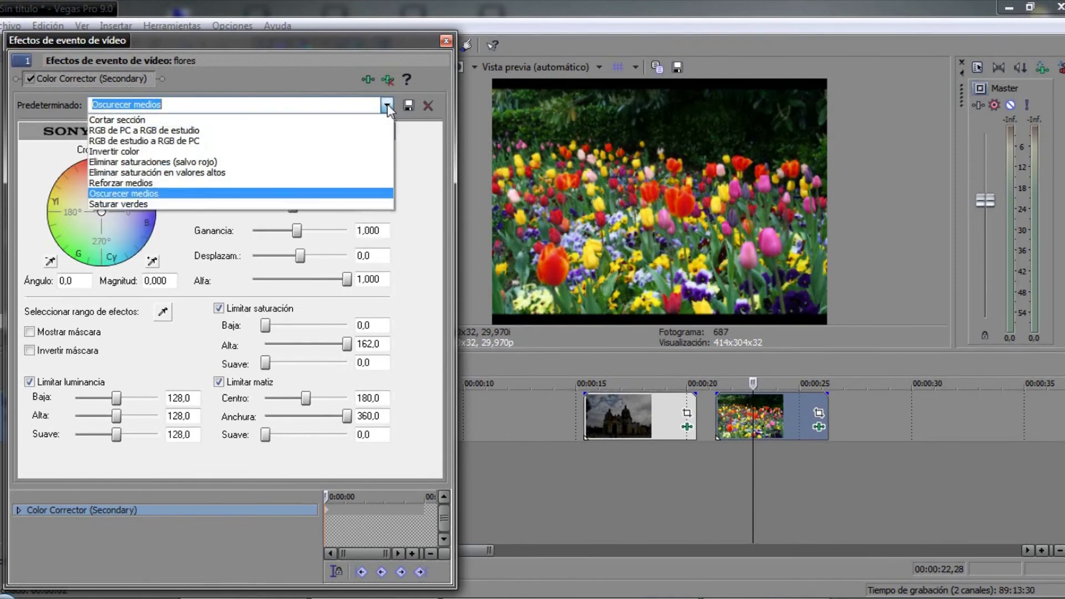
pyautogui.click(340, 204)
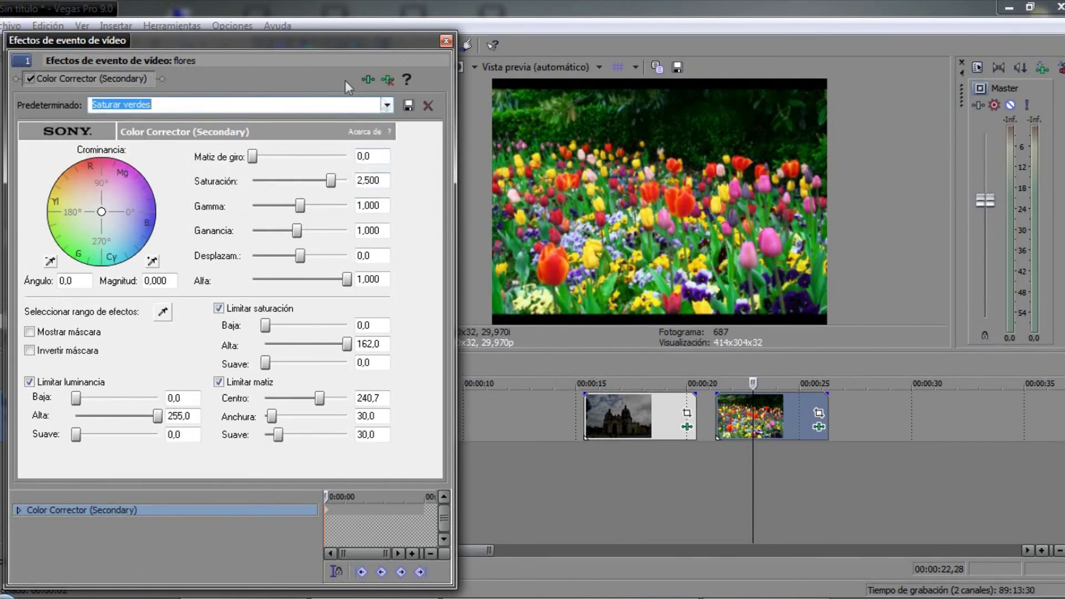
# Try the "Invertir color" preset with Matiz de giro 251,3 and Saturación 0,931, and remove the Color Corrector (Secondary) effect from the flores photo.
pyautogui.click(387, 105)
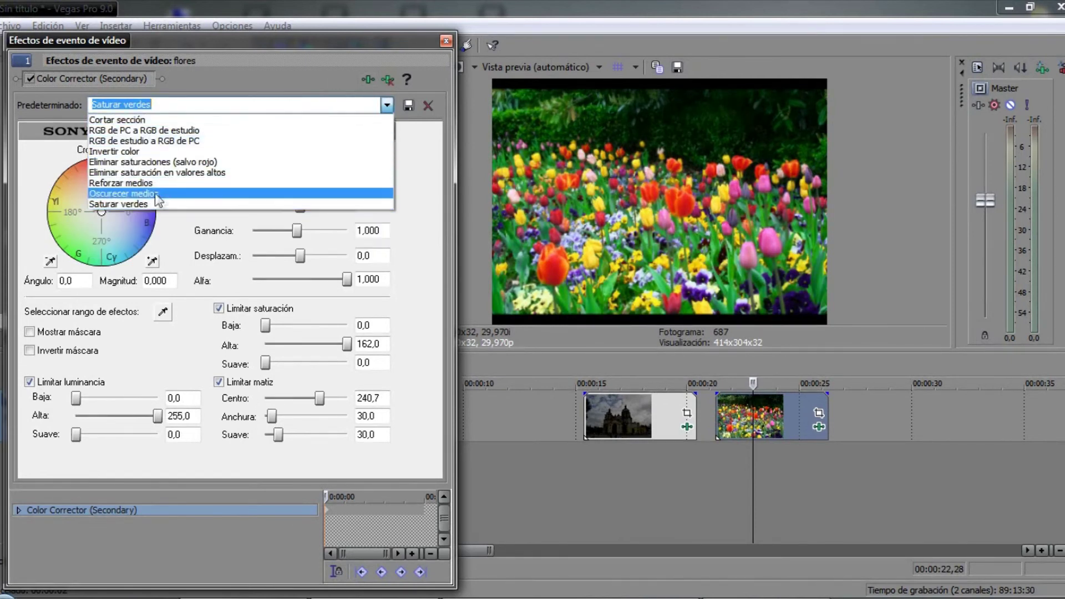
pyautogui.click(114, 151)
pyautogui.moveTo(300, 157); pyautogui.dragTo(282, 180)
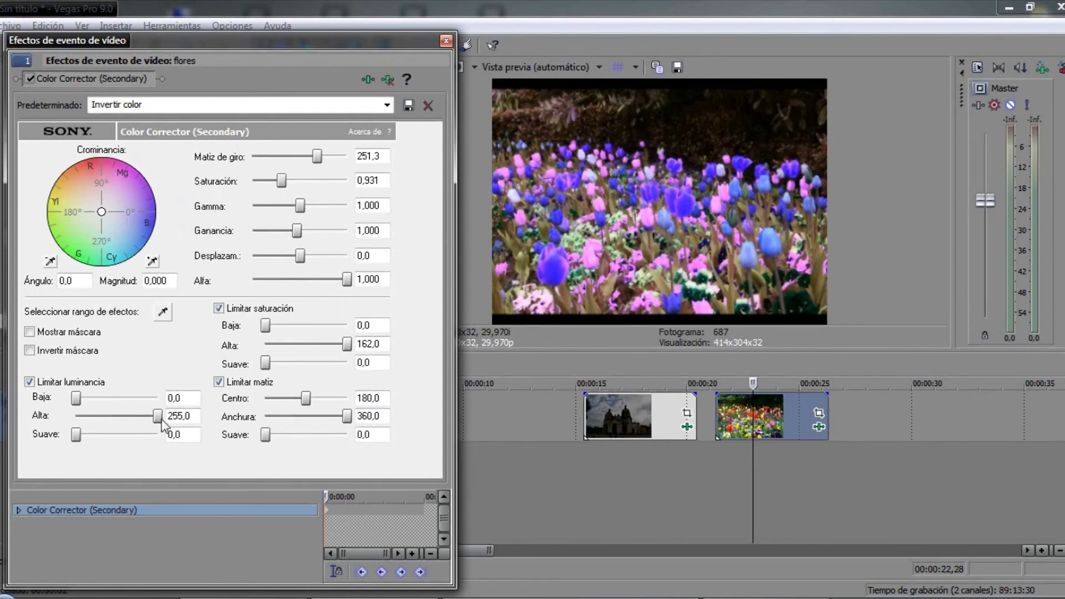
pyautogui.moveTo(162, 421)
pyautogui.mouseDown()
pyautogui.moveTo(86, 420)
pyautogui.moveTo(162, 421)
pyautogui.mouseUp()
pyautogui.click(387, 80)
# Move the flores photo earlier on the timeline so its start overlaps the end of the subexpuesta photo by about 15 frames.
pyautogui.click(670, 418)
pyautogui.scroll(5, 670, 424)
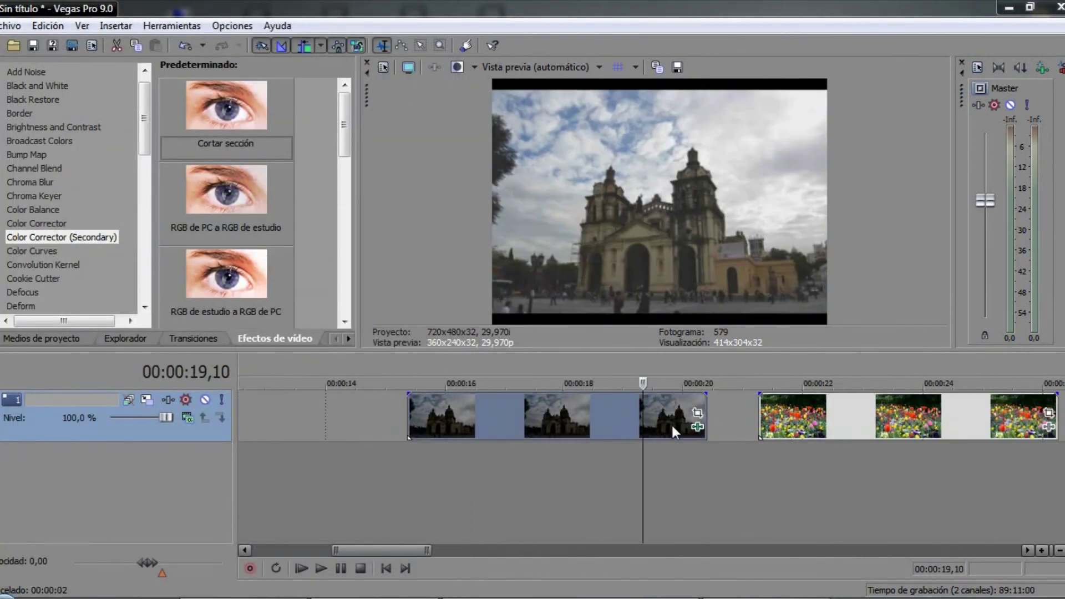
pyautogui.click(661, 417)
pyautogui.moveTo(959, 411); pyautogui.dragTo(833, 414)
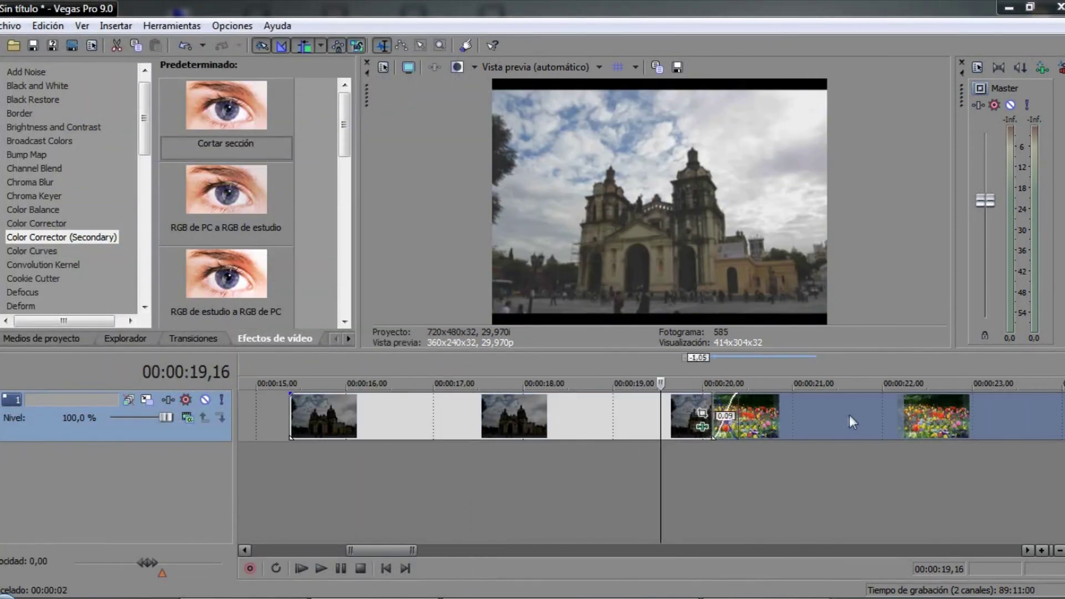
pyautogui.scroll(-3, 833, 416)
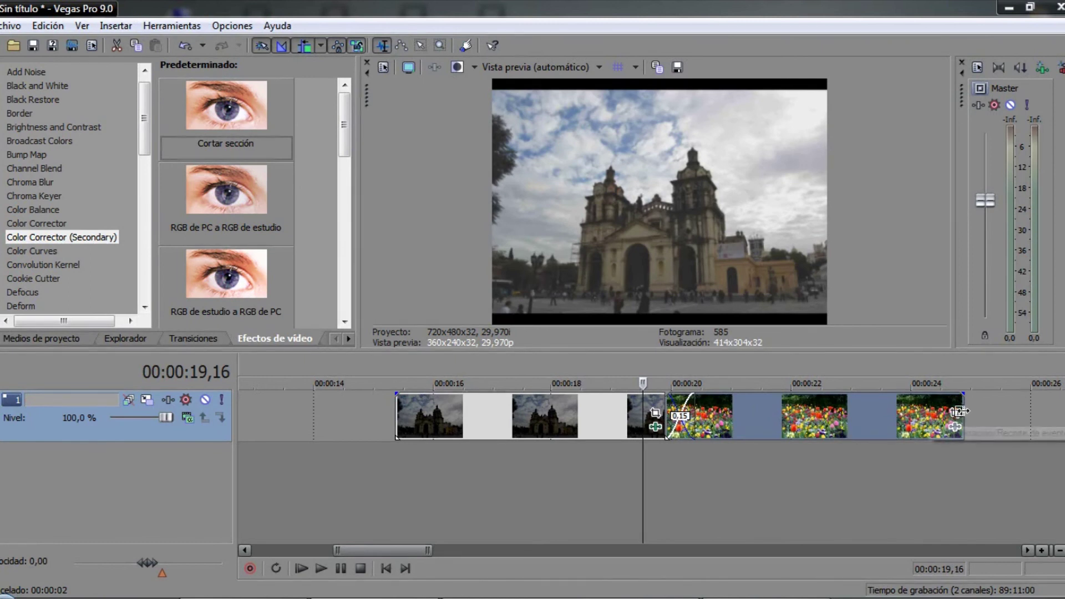
pyautogui.click(988, 408)
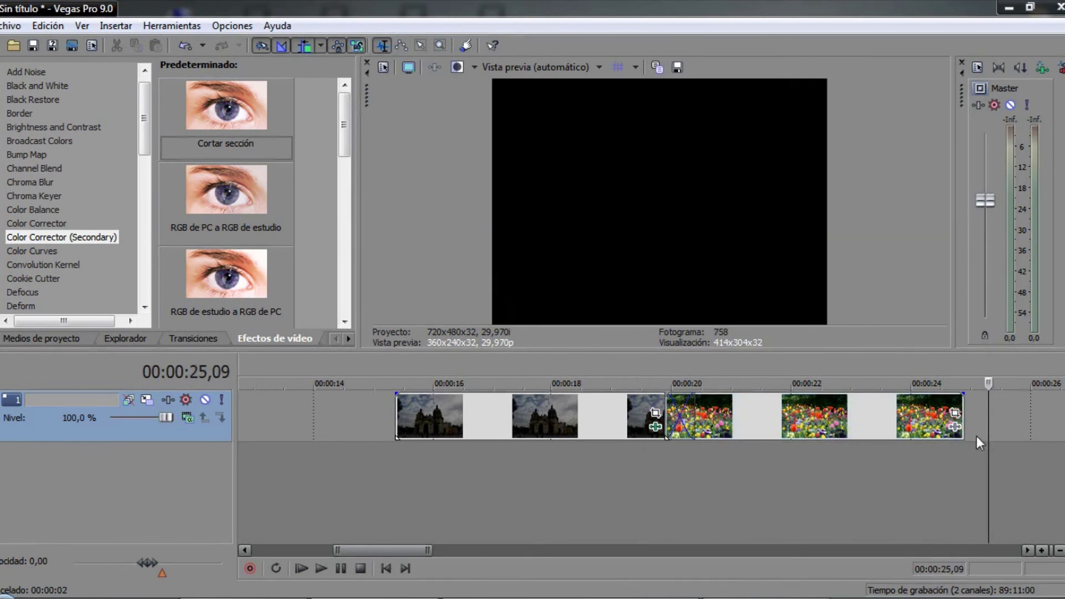